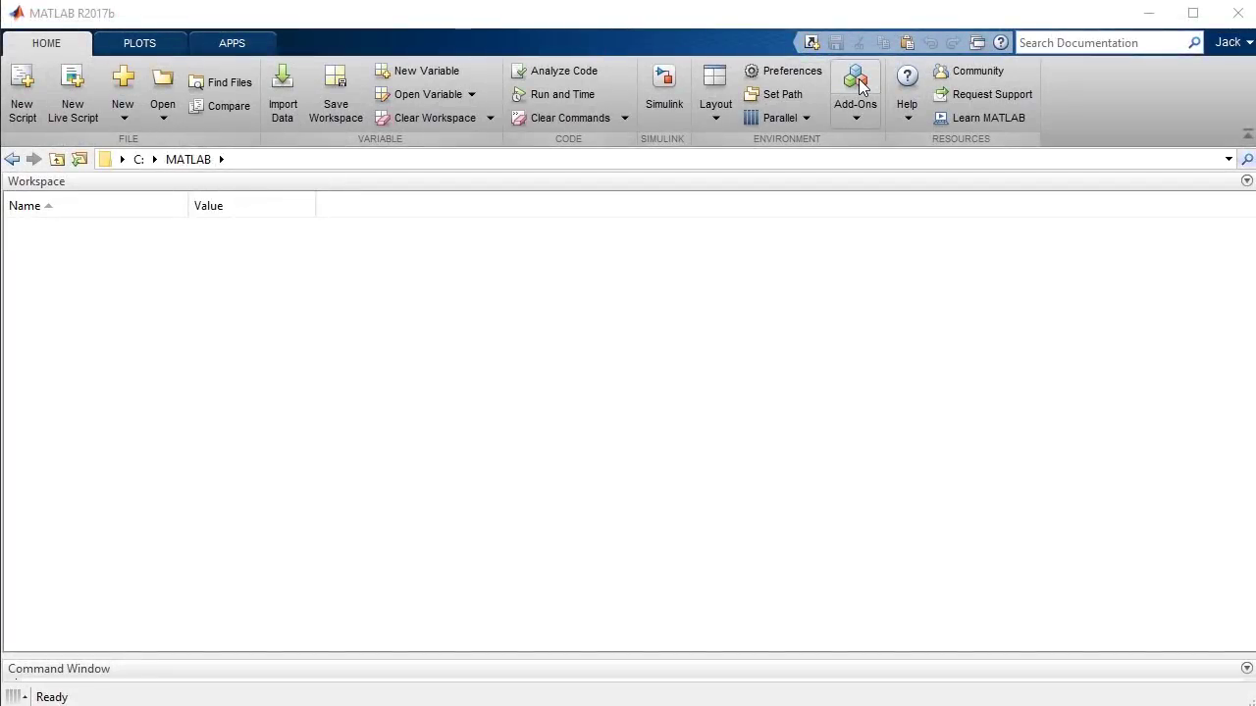
Step: Search the Add-On Explorer for 'zynq sdr' to find the Xilinx Zynq-Based Radio support package
click(856, 83)
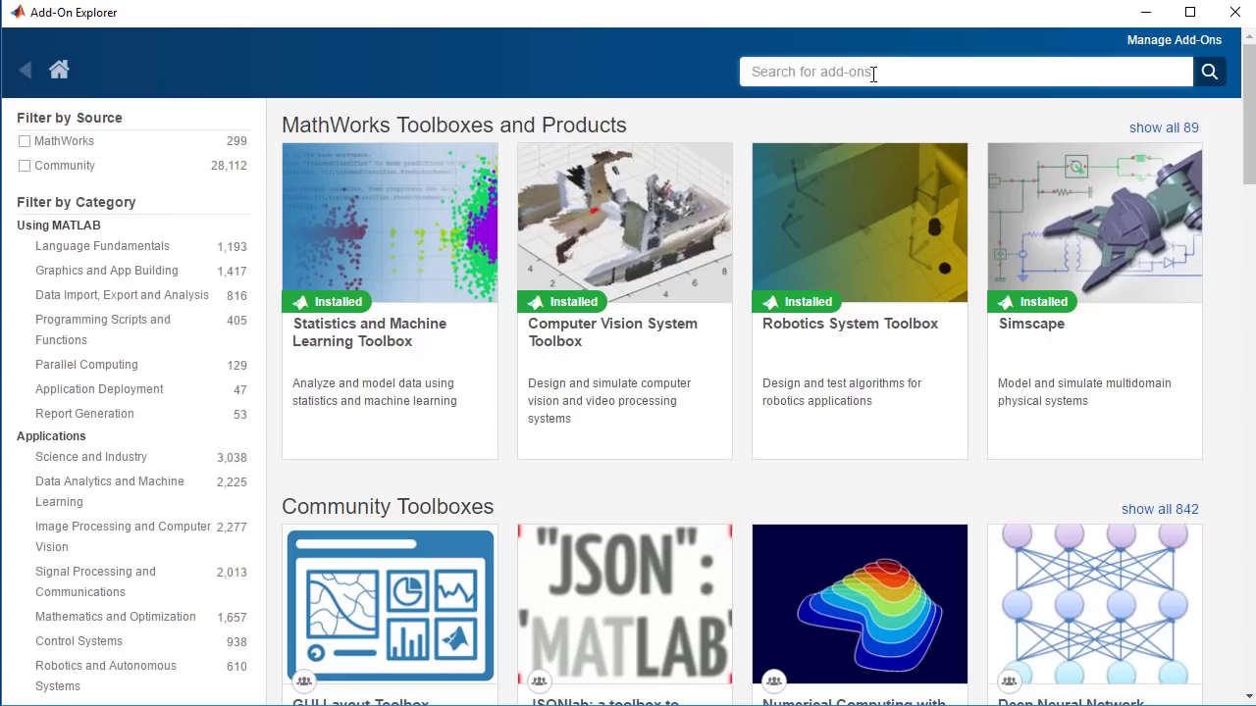
text(zynq sdr)
key(Return)
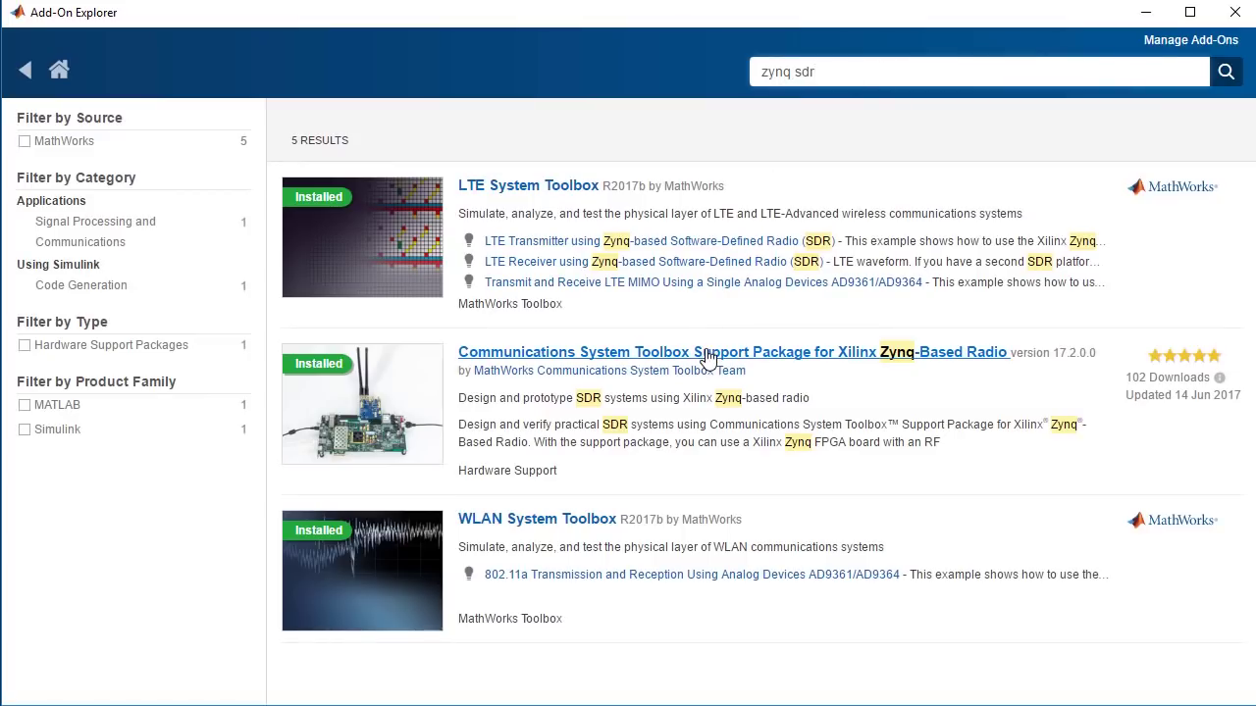
Step: Open the LTE MIB Recovery Using Analog Devices AD9361/AD9364 example model from the support package examples
click(709, 356)
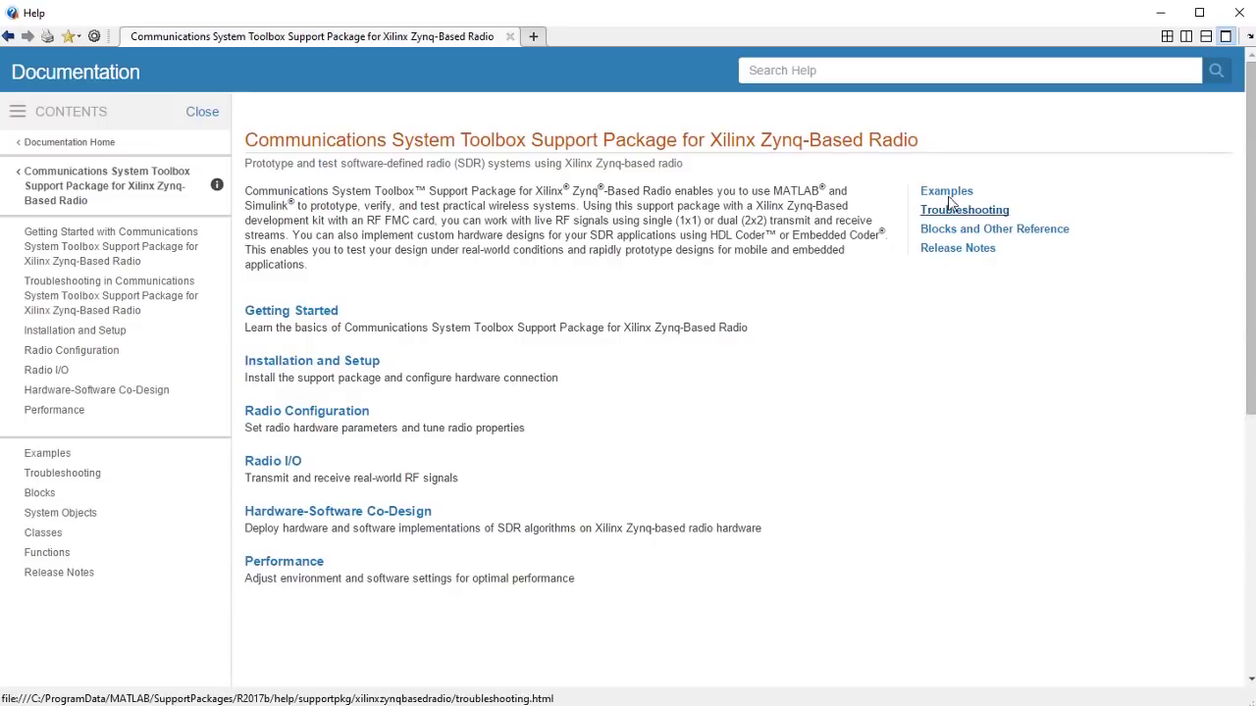
click(946, 192)
scroll(818, 281, down, 2)
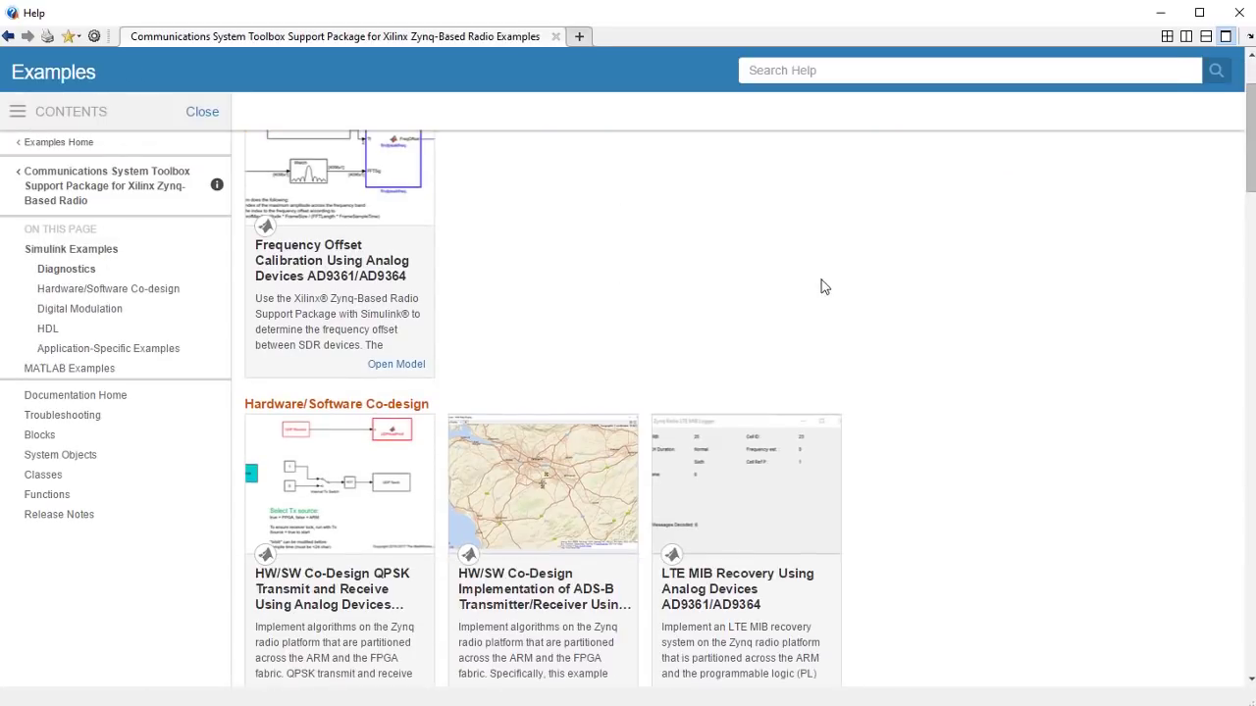
click(734, 535)
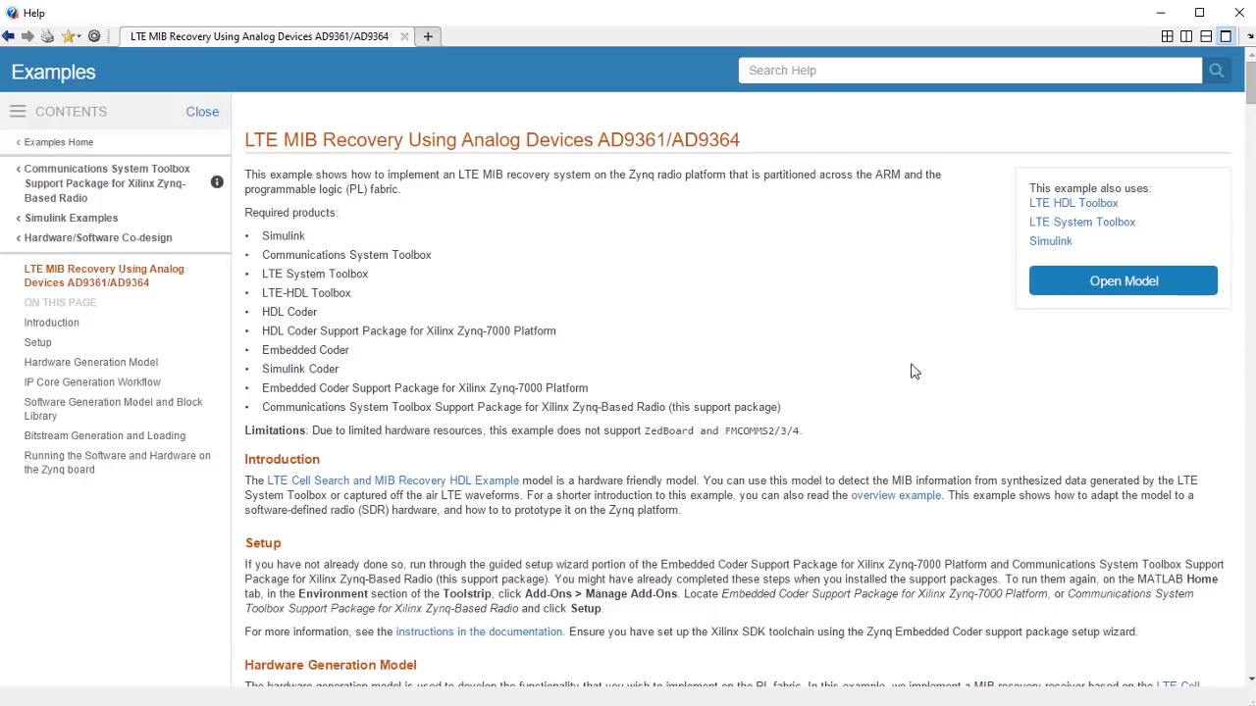
click(1076, 278)
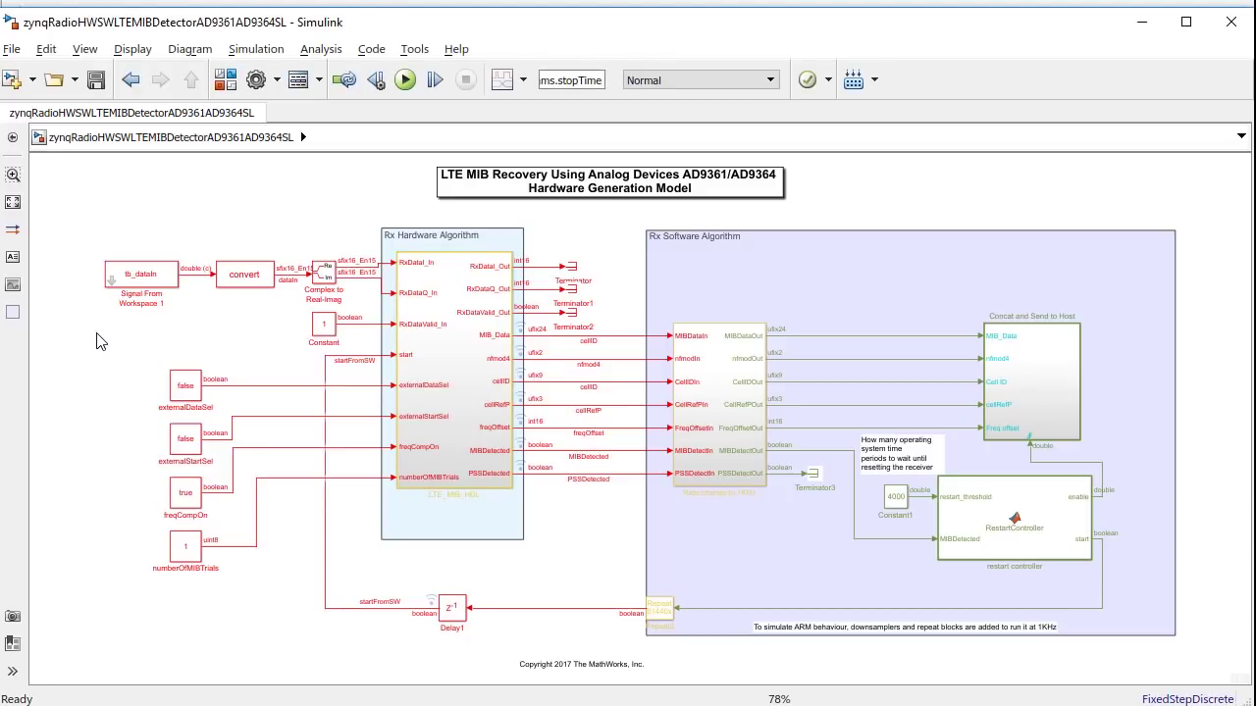
click(228, 389)
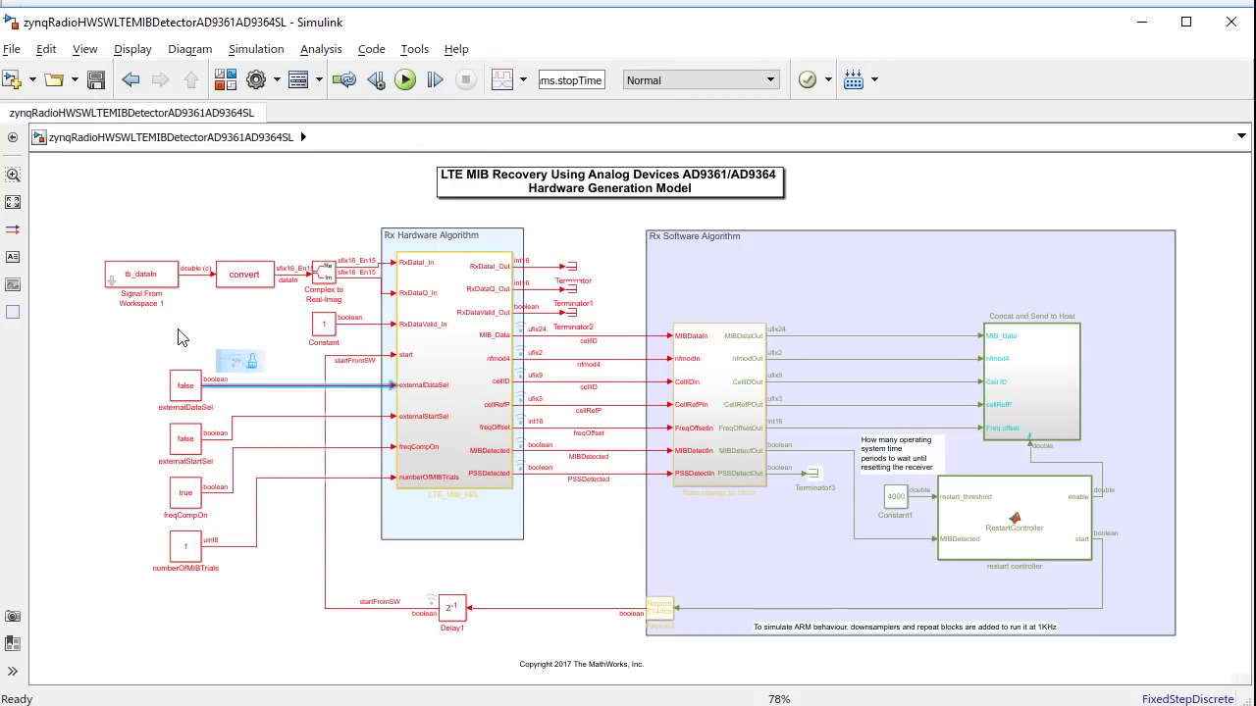
click(166, 292)
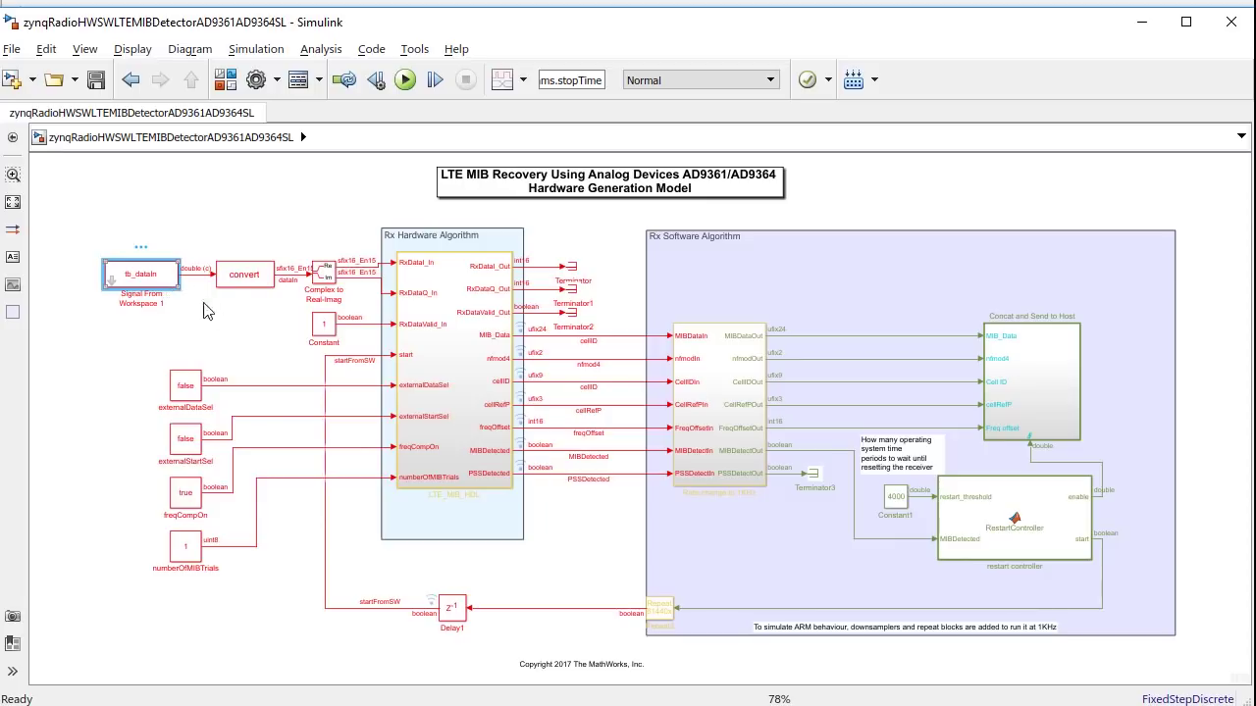
Step: Drill into LTE_MIB_HDL, StimulusSelector and TestStimulusGenerator, inspecting the 1-D Lookup Table1 block
double_click(402, 378)
double_click(395, 378)
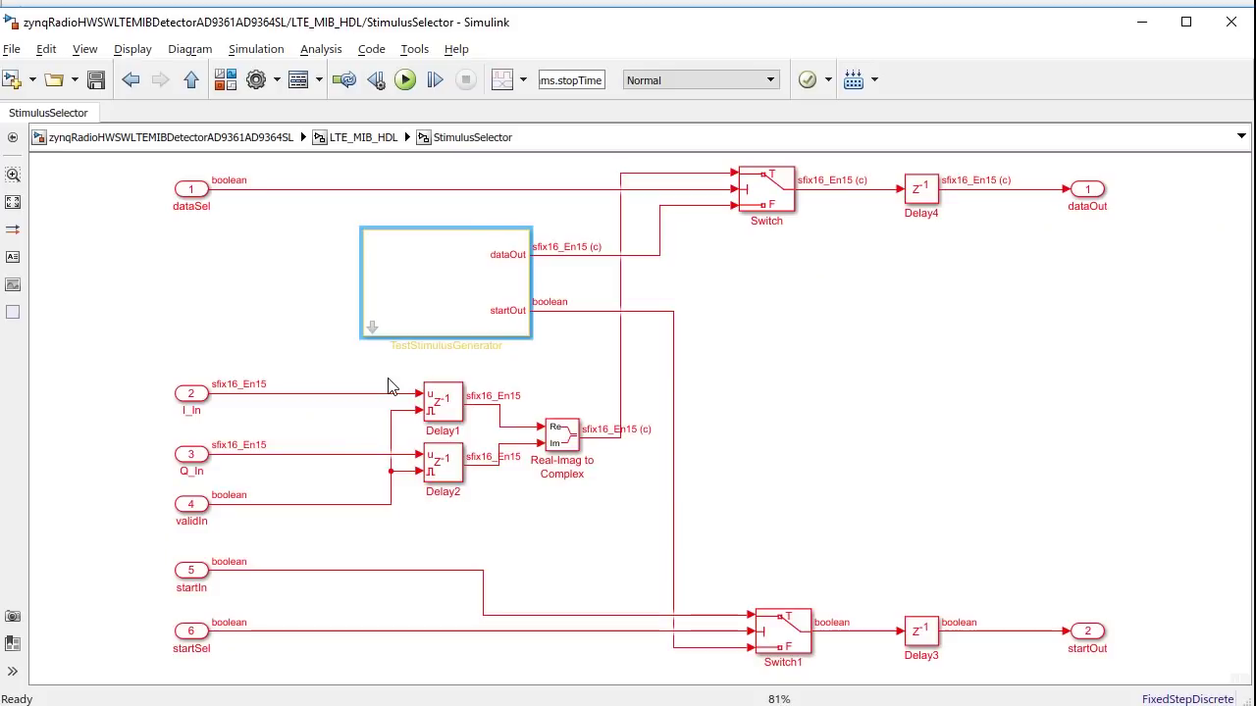
double_click(374, 331)
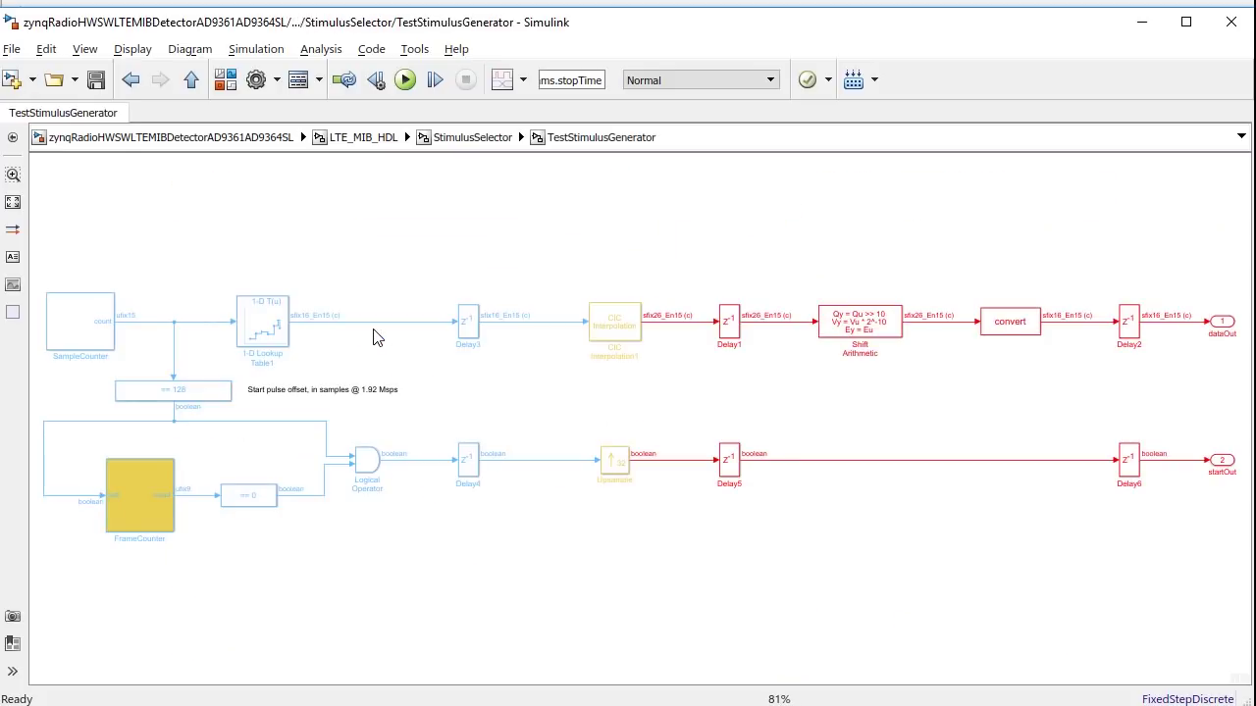
click(281, 338)
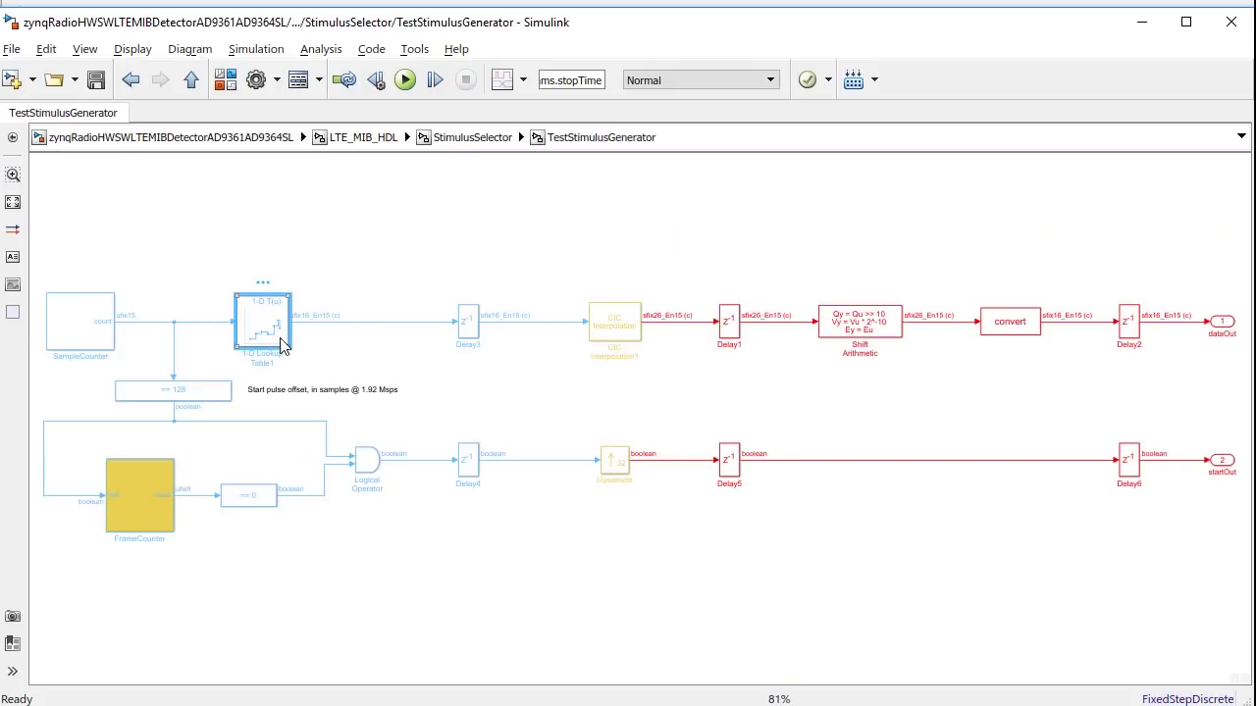
click(192, 80)
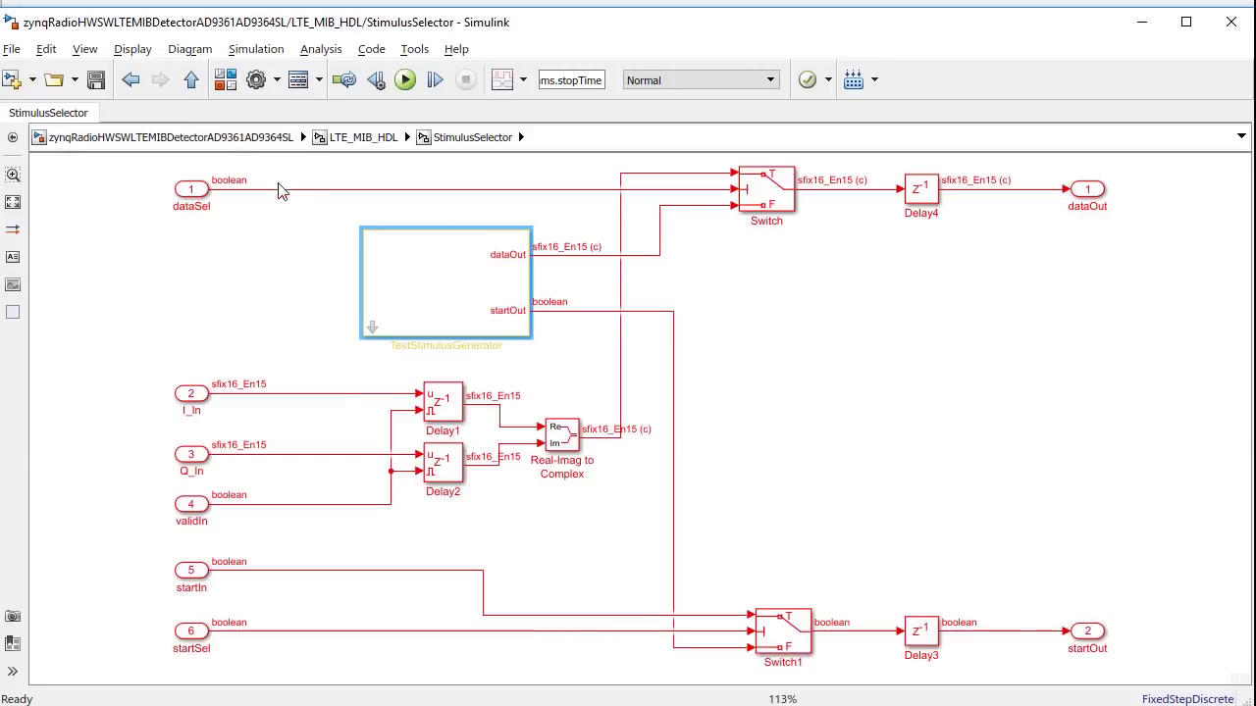
Step: Inspect the startSel and startOut signals in StimulusSelector, then return to LTE_MIB_HDL
click(452, 632)
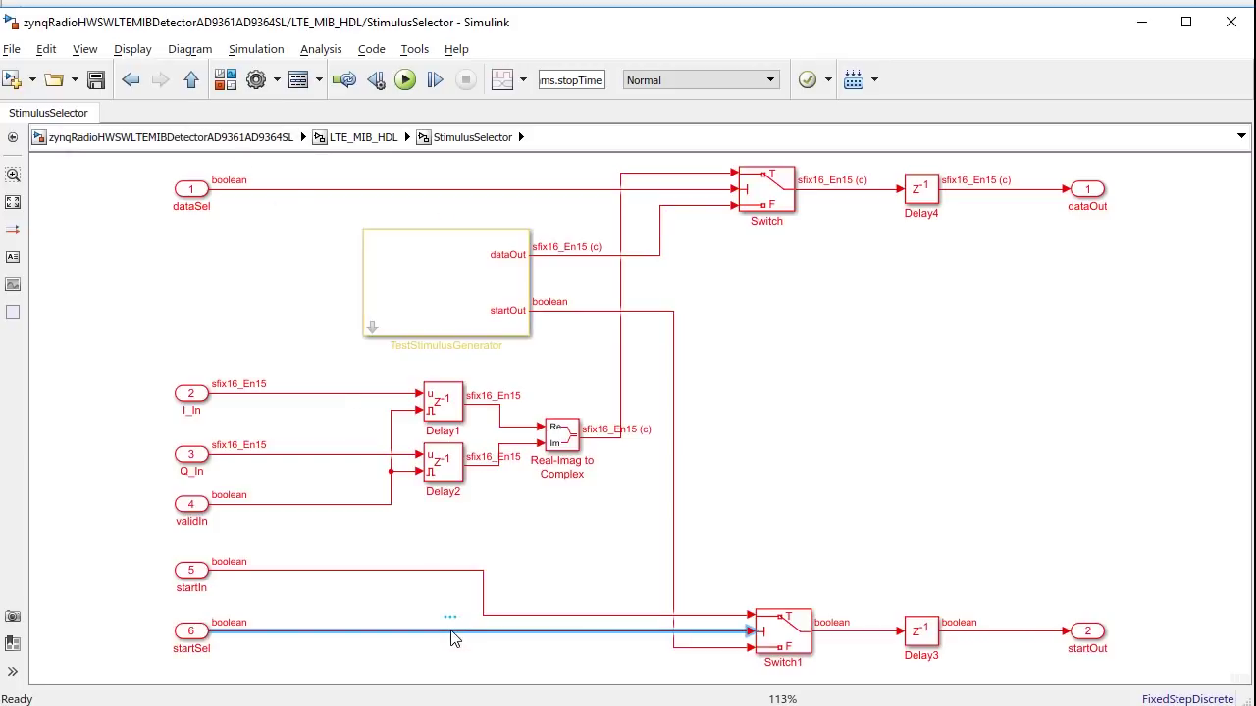
click(673, 592)
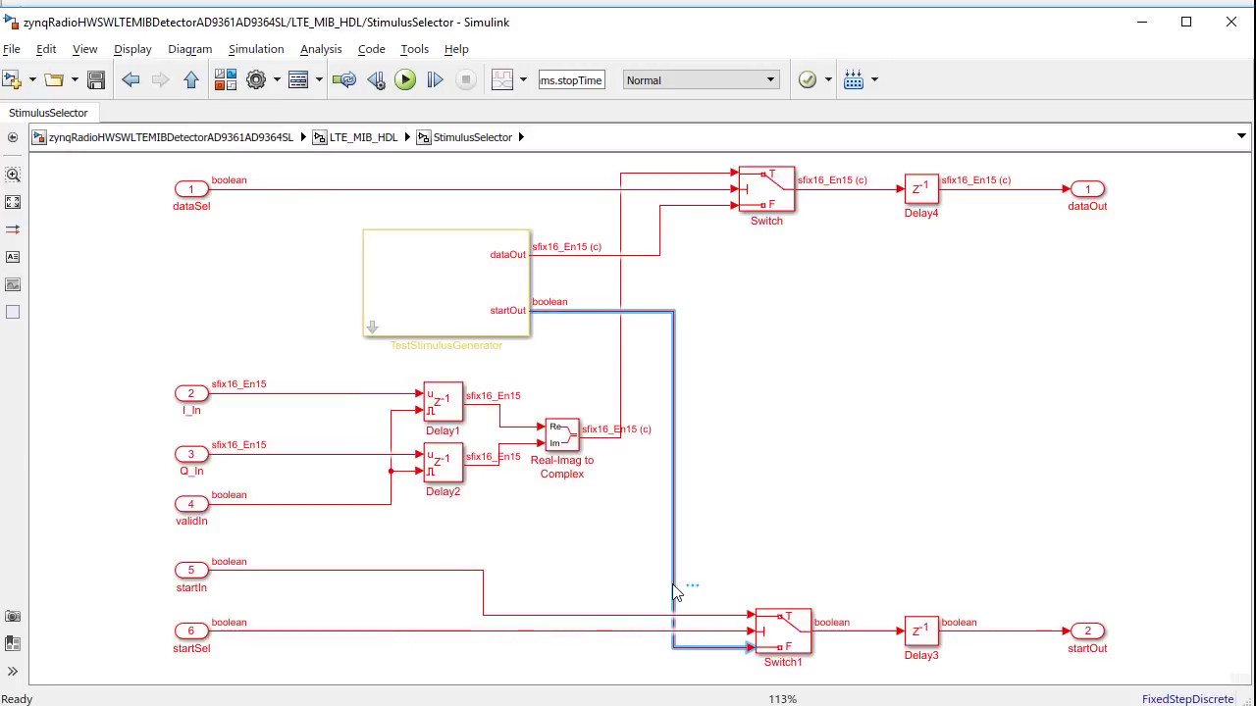
click(191, 80)
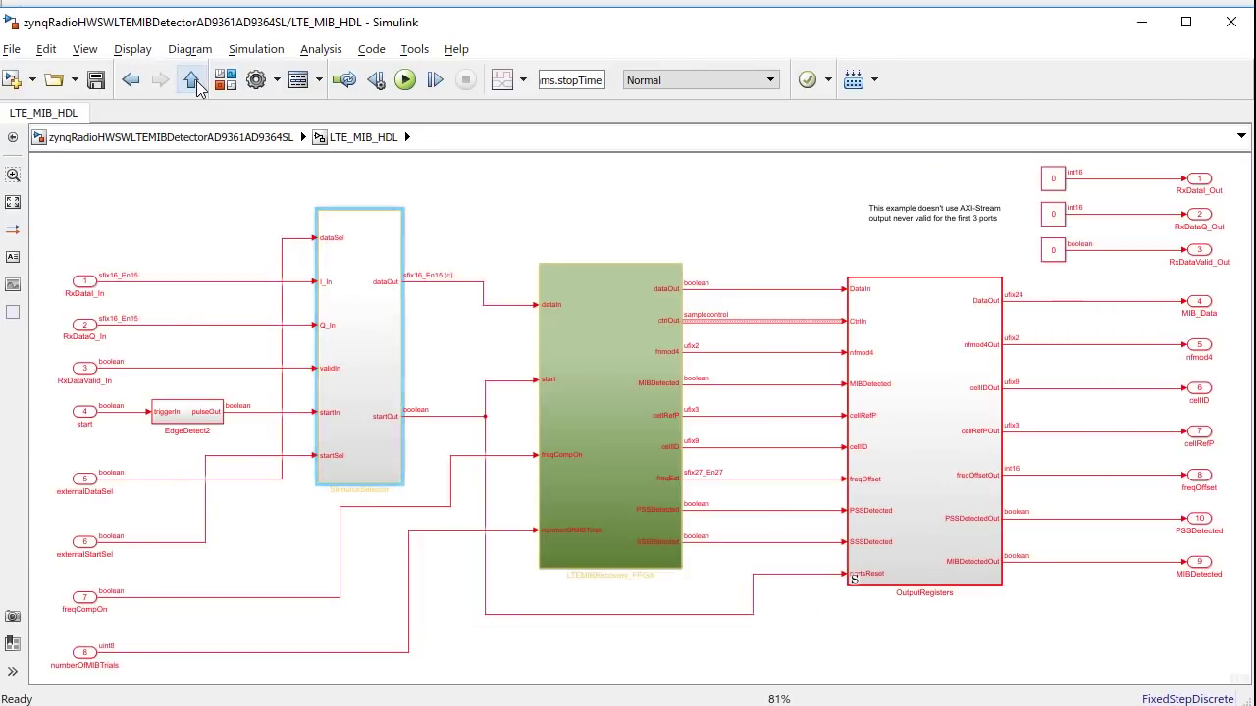
Step: At the top-level model, inspect the restart controller, rate change and Concat and Send to Host blocks
click(192, 80)
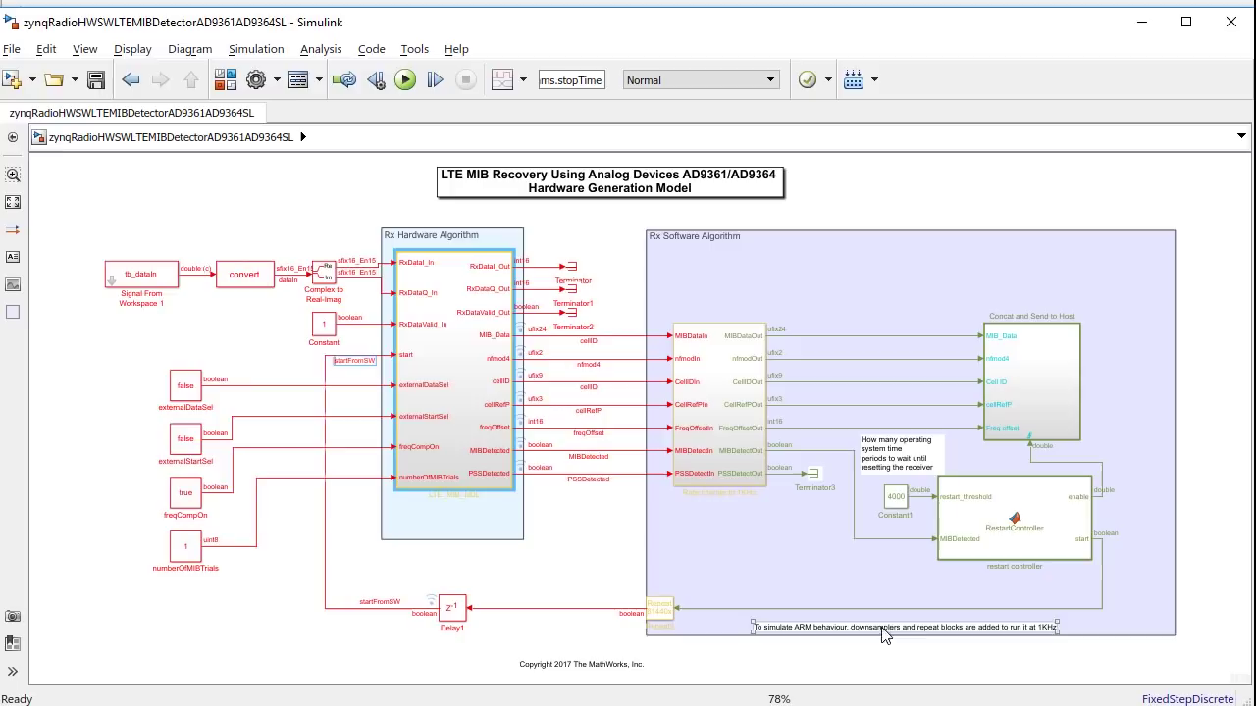
click(1021, 539)
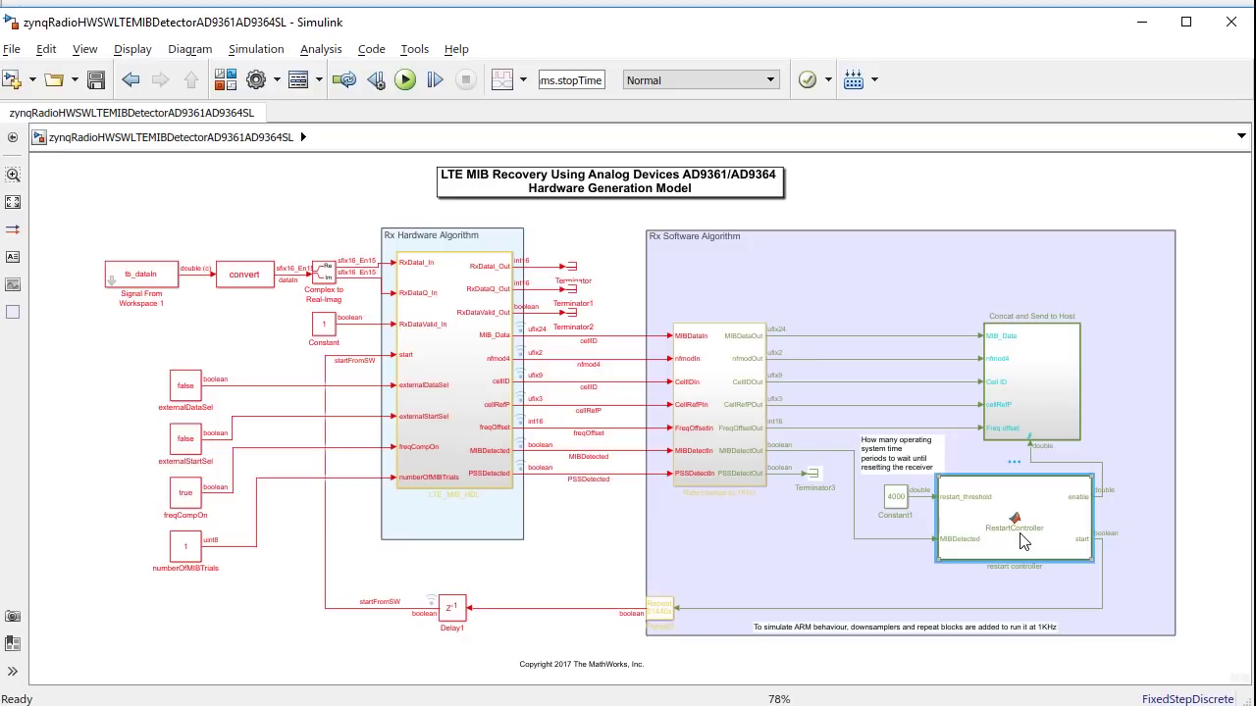
click(738, 448)
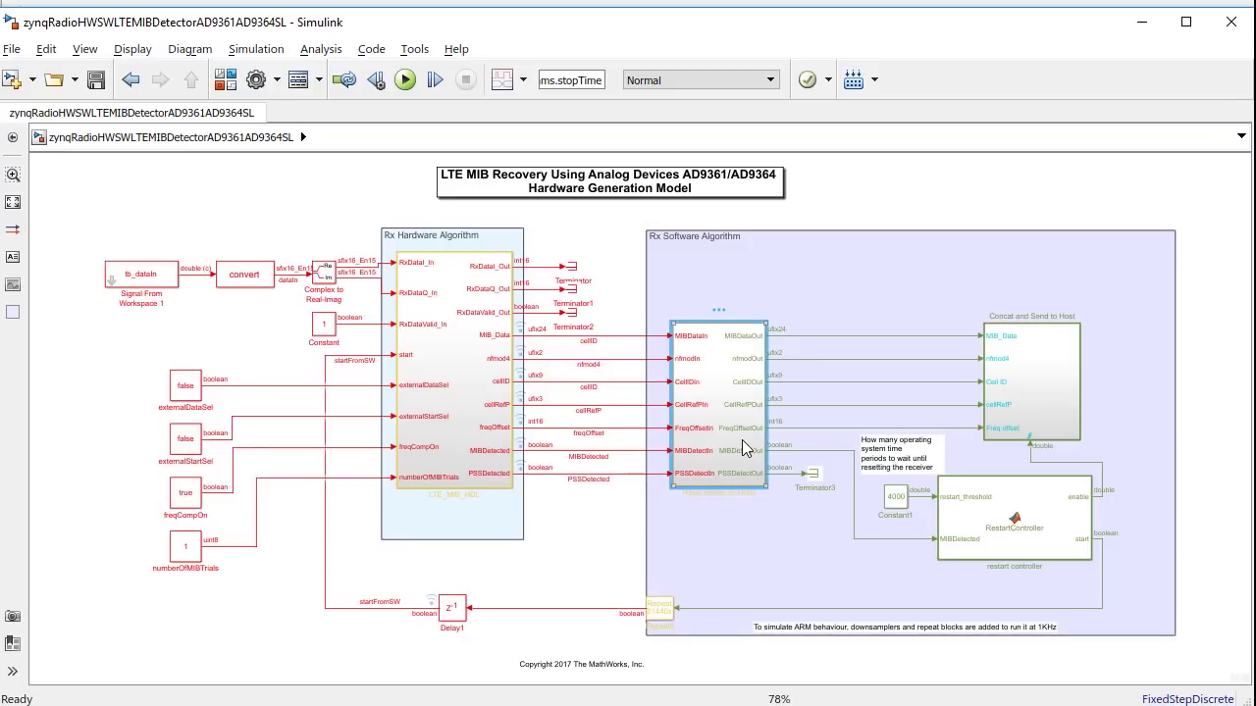
click(1003, 394)
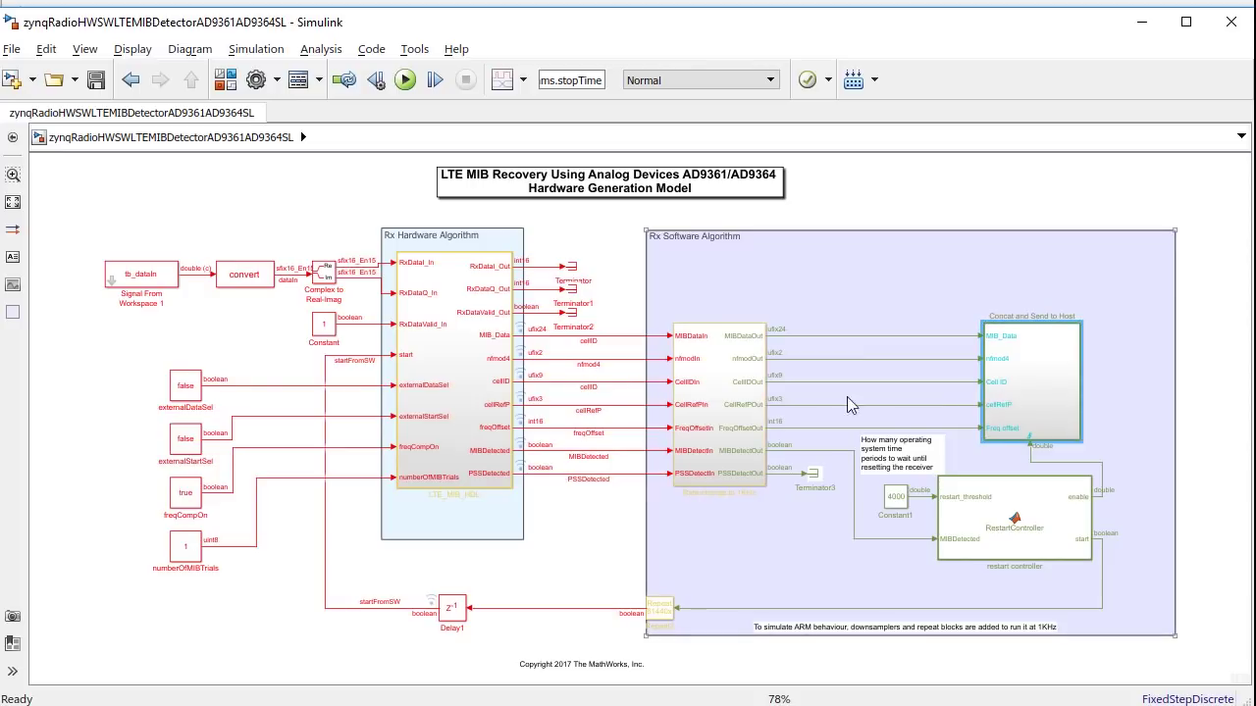
Step: Look inside the LTE_MIB_HDL subsystem and its OutputRegisters subsystem
double_click(460, 386)
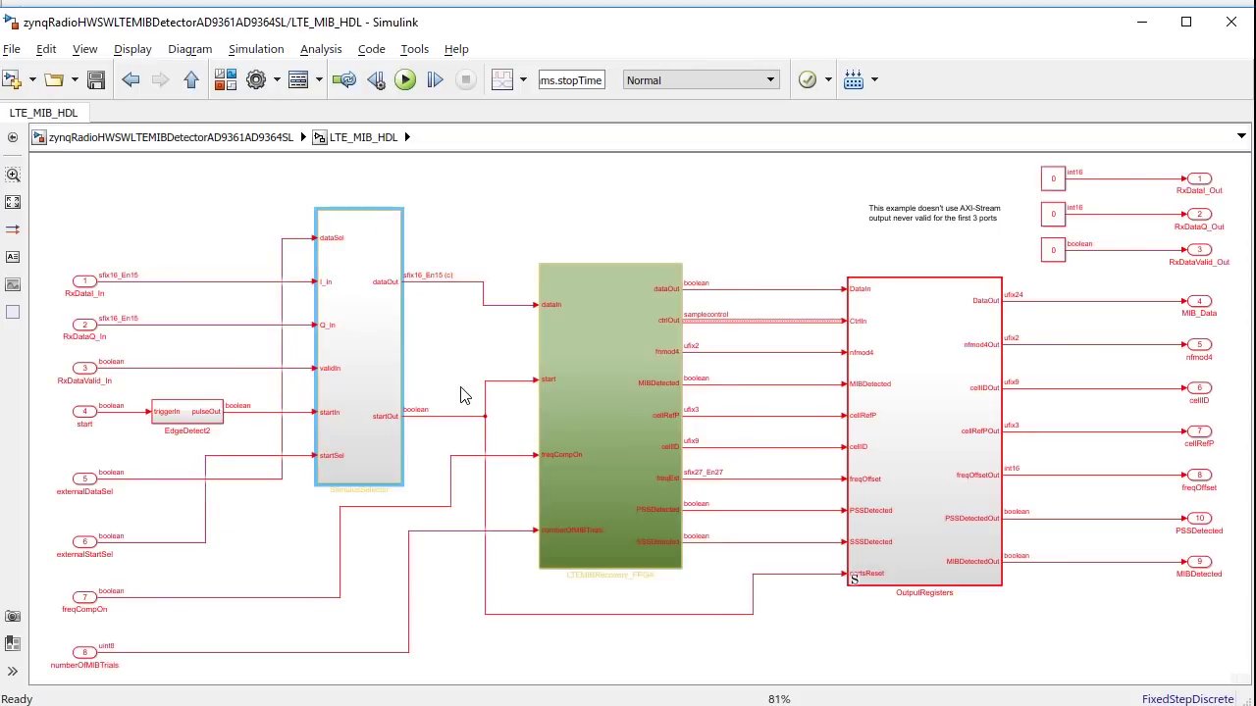
double_click(905, 409)
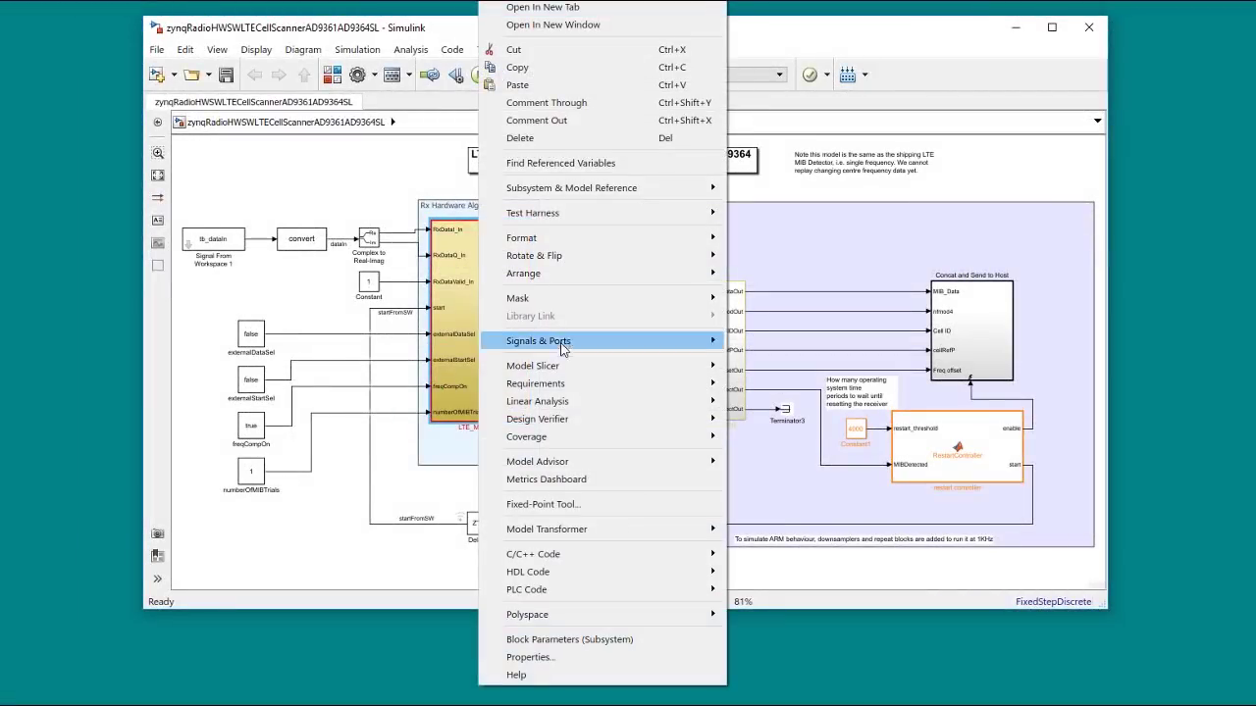
Step: Launch HDL Workflow Advisor for the subsystem and run the target reference design and interface tasks
mouse_move(562, 576)
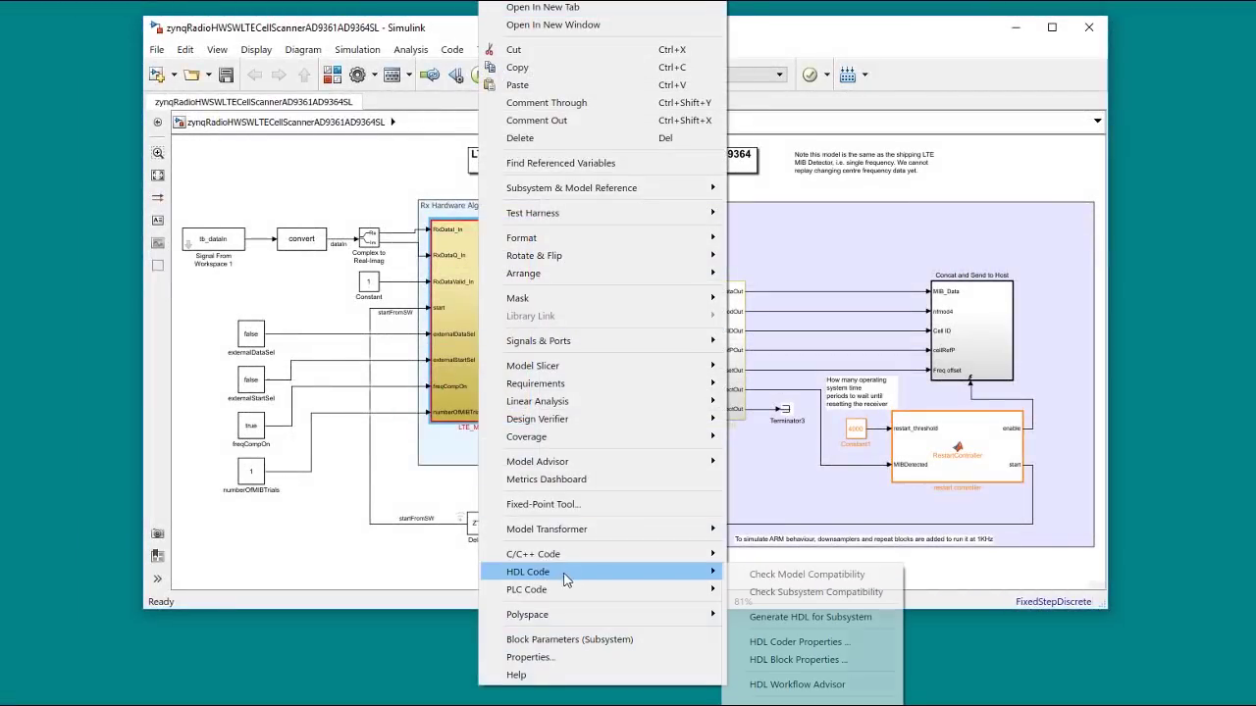
click(876, 686)
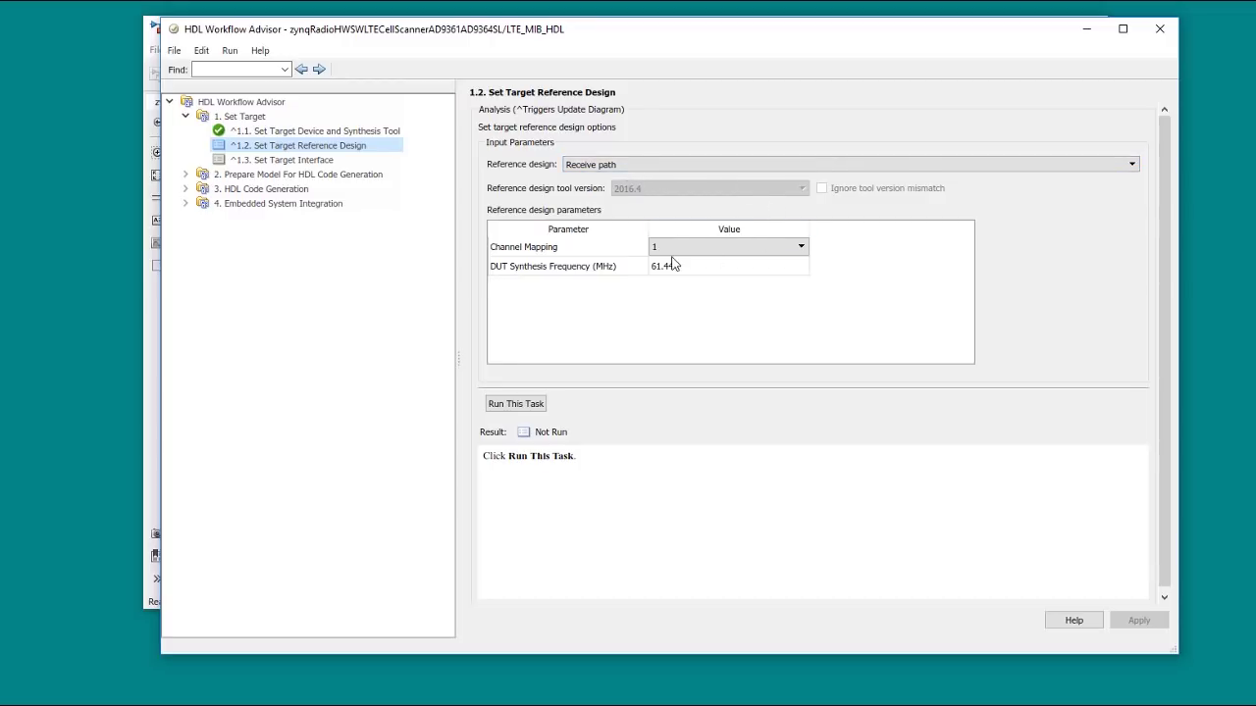
click(516, 404)
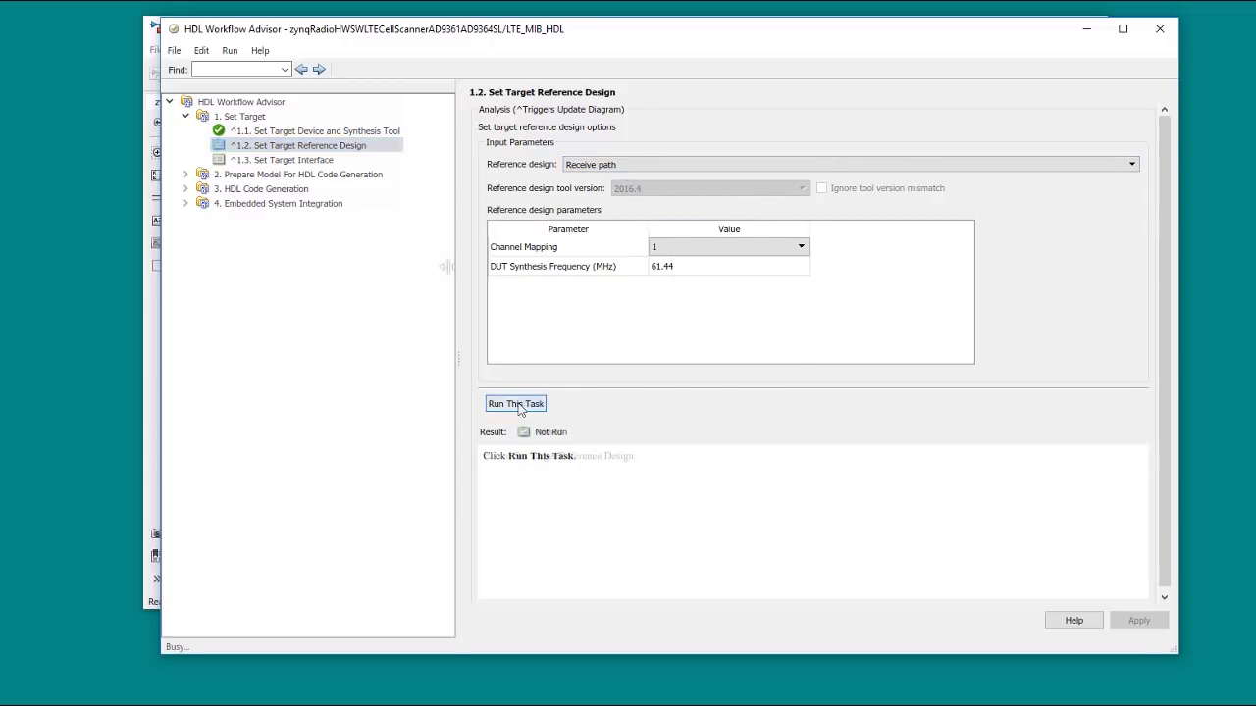
click(293, 160)
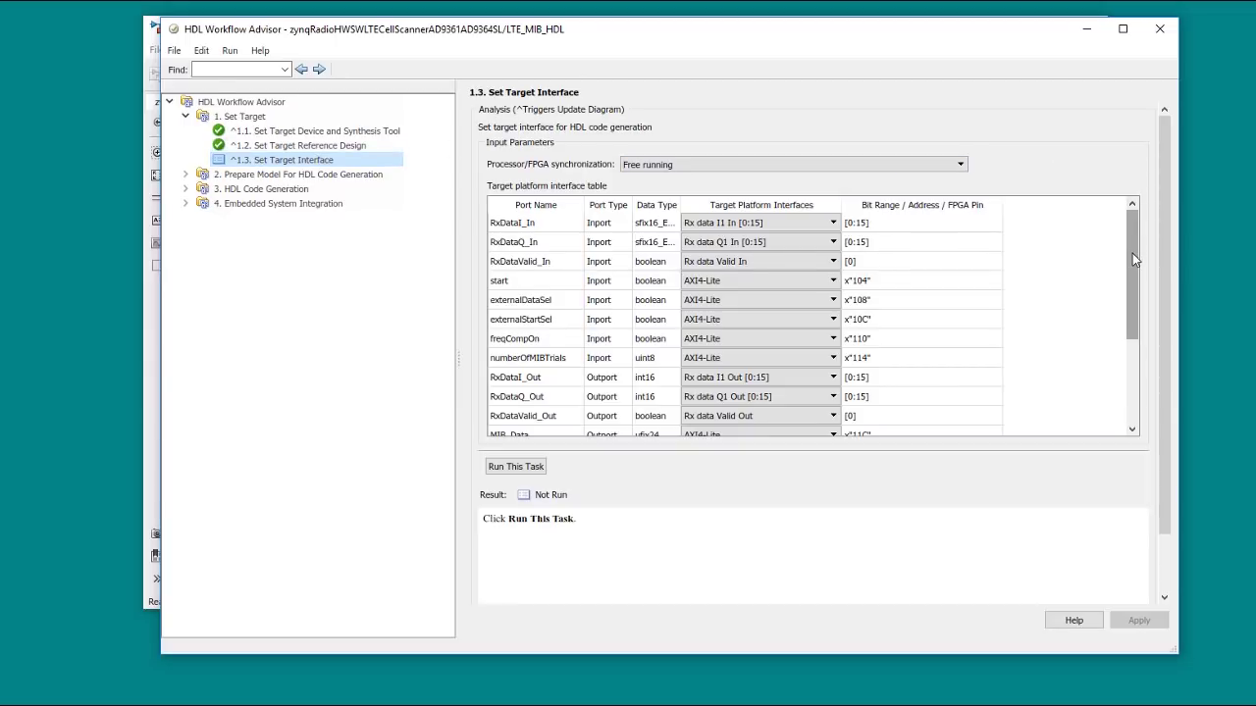
drag(1133, 259, 1132, 353)
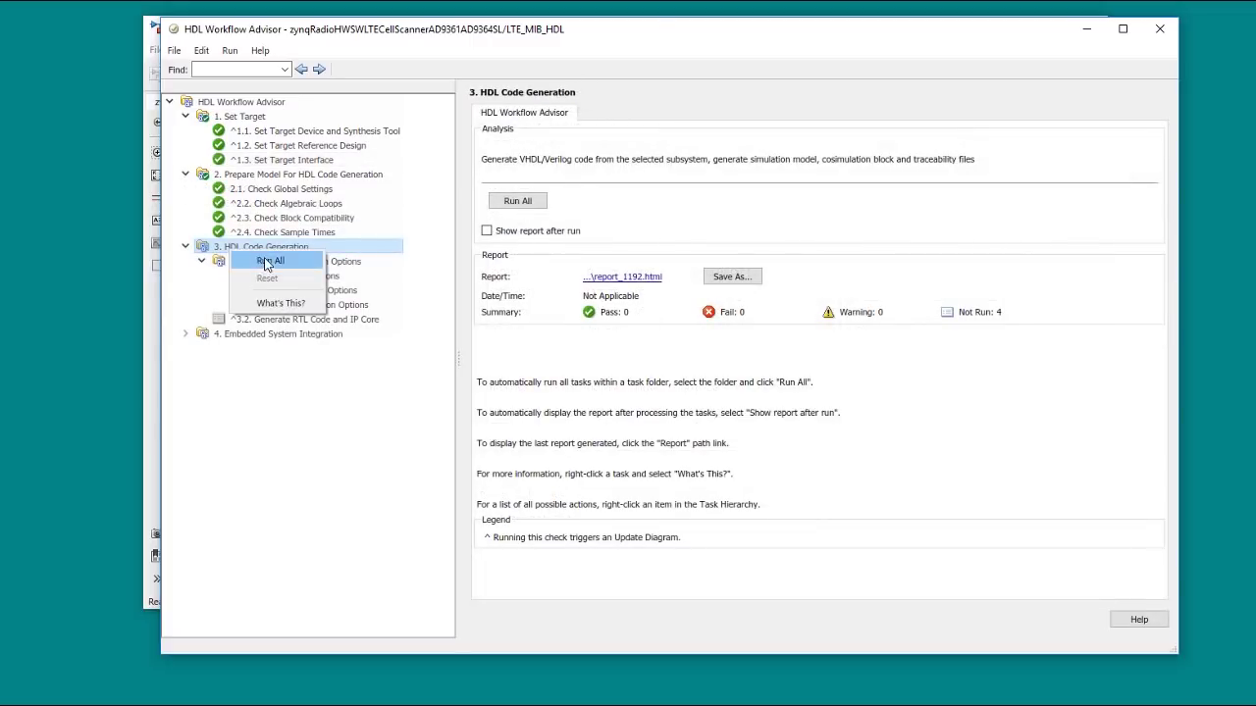
Step: Run all HDL Code Generation tasks to produce the LTE_MIB_H_ip core version 1.0
click(268, 261)
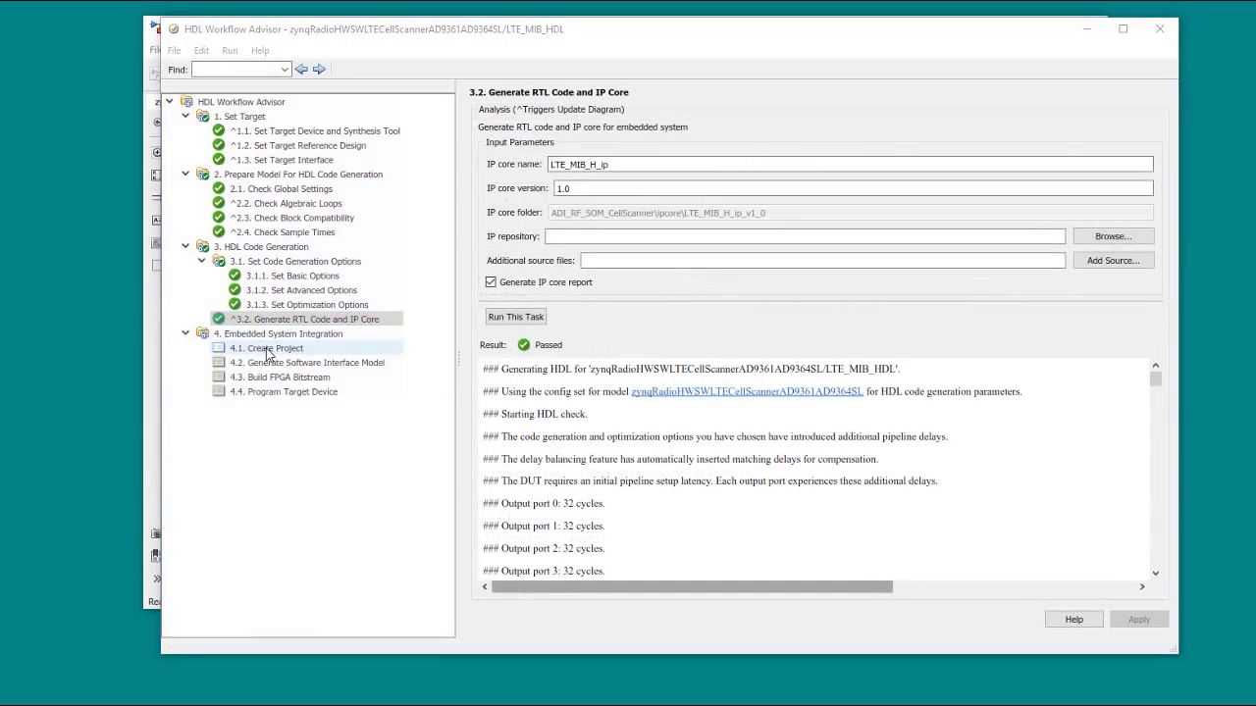
Step: Run the workflow through task 4.2 Generate Software Interface Model
click(272, 364)
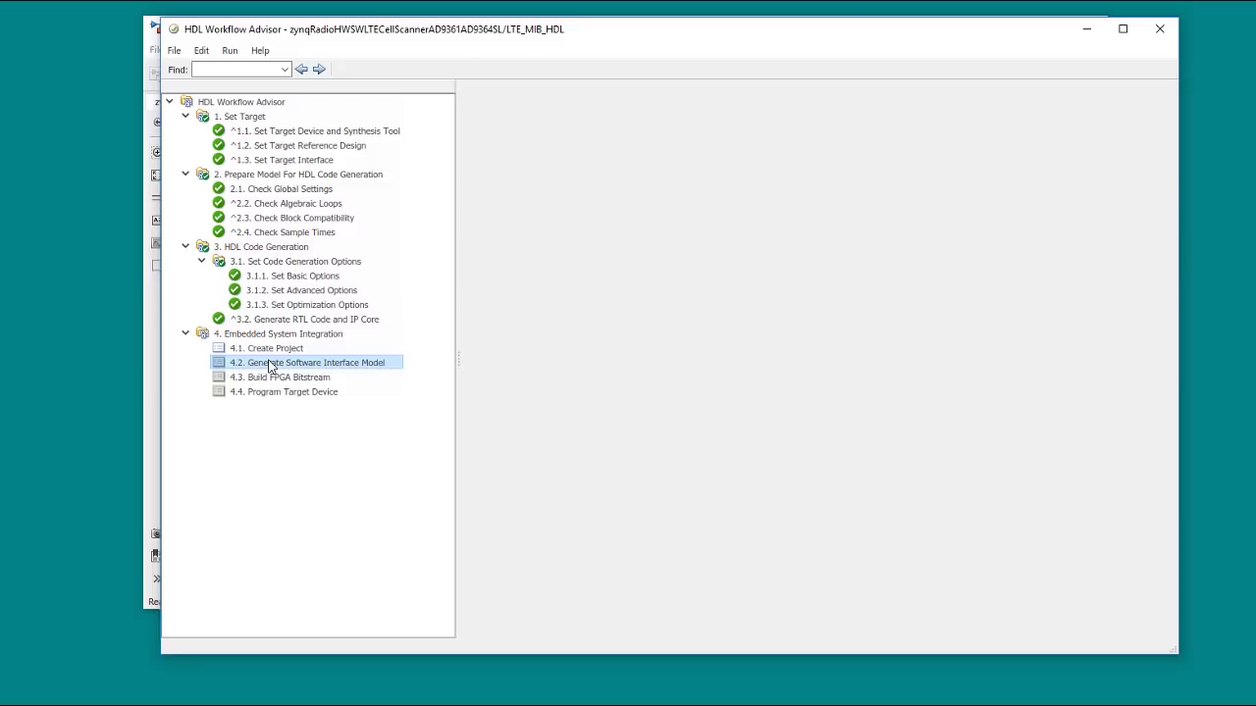
right_click(272, 364)
click(325, 384)
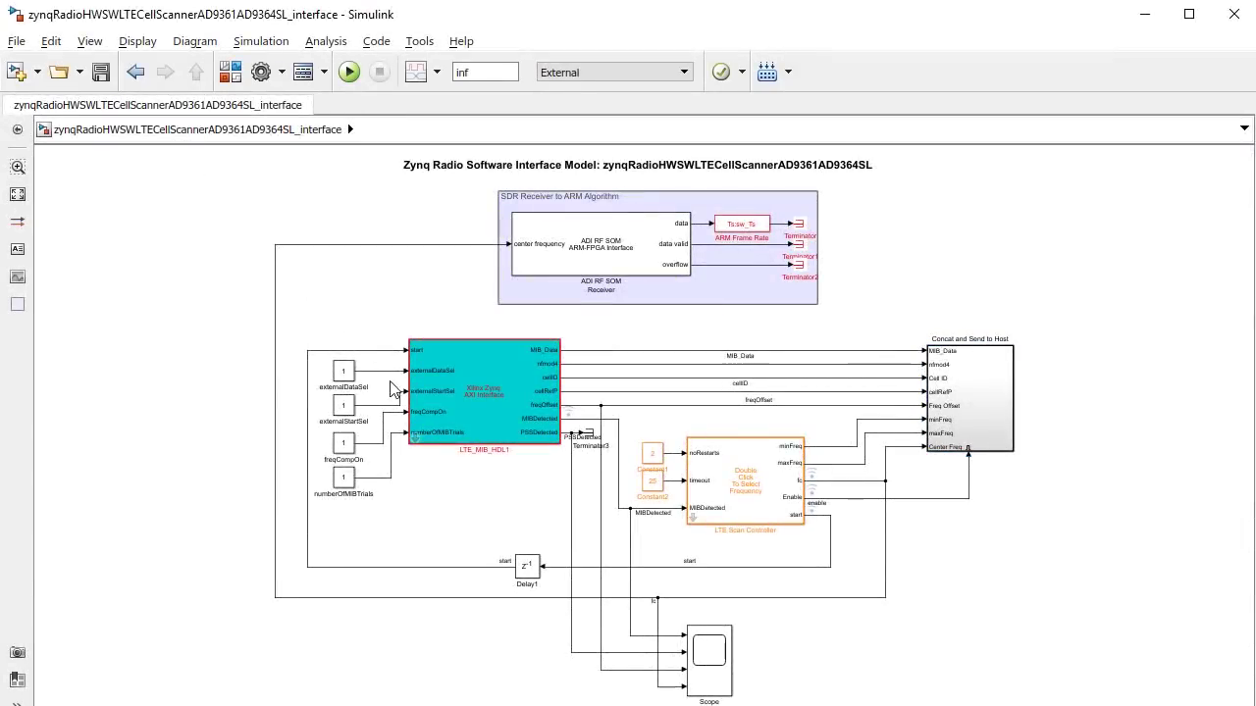
double_click(414, 435)
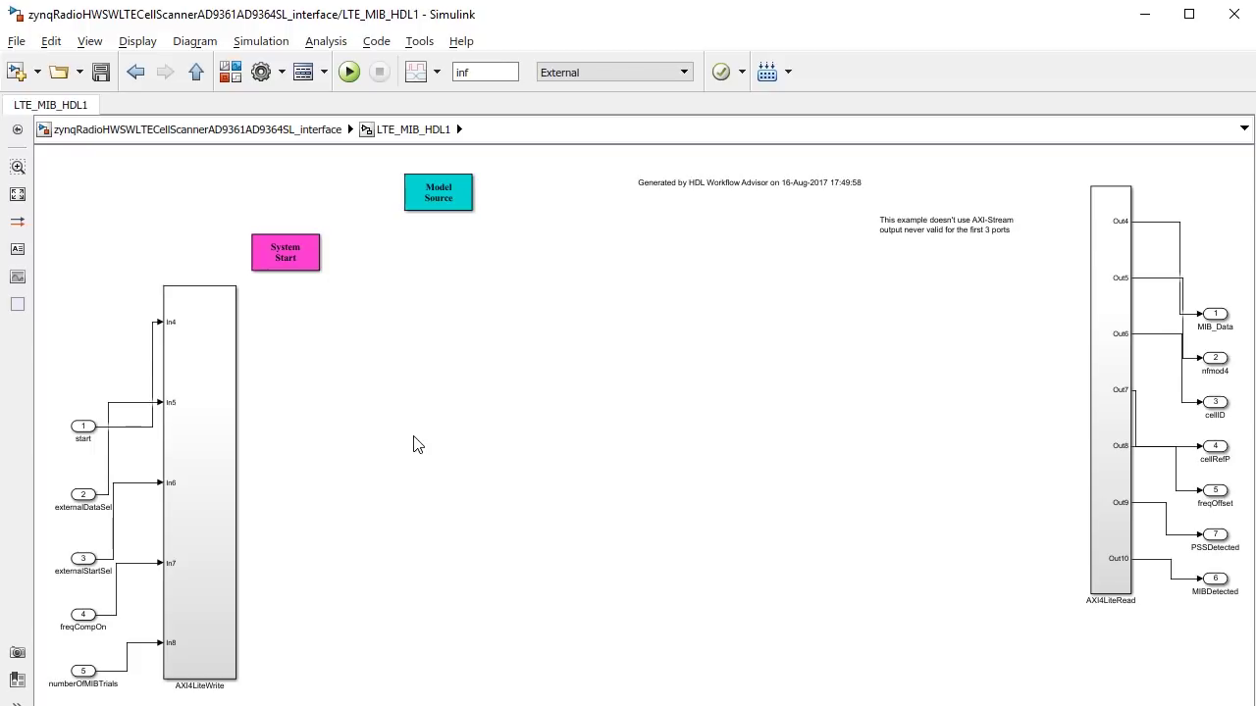
click(245, 134)
double_click(958, 397)
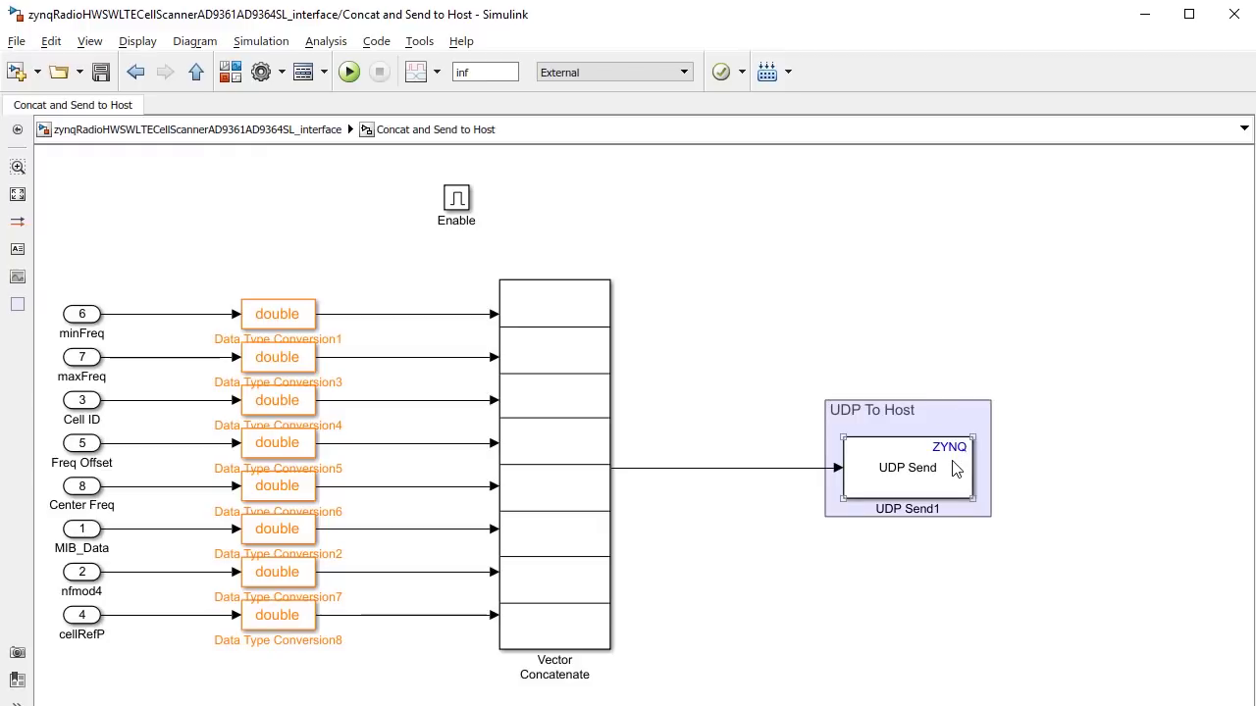
click(307, 132)
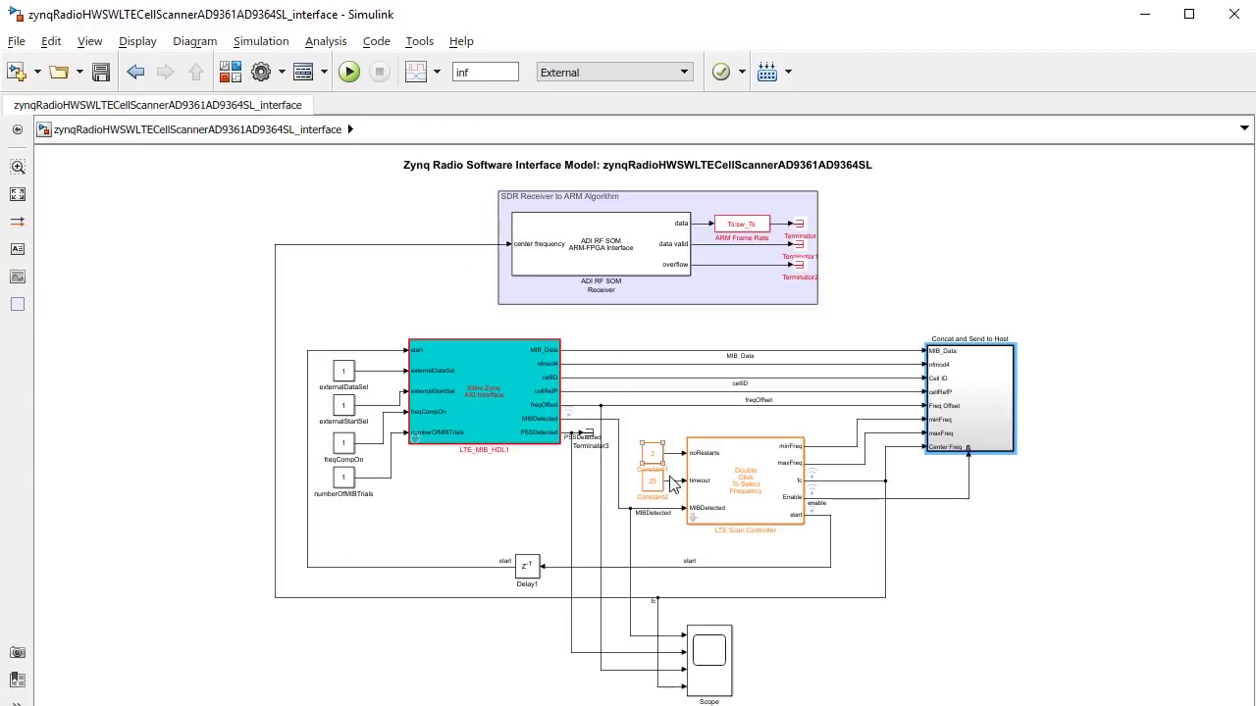
double_click(690, 515)
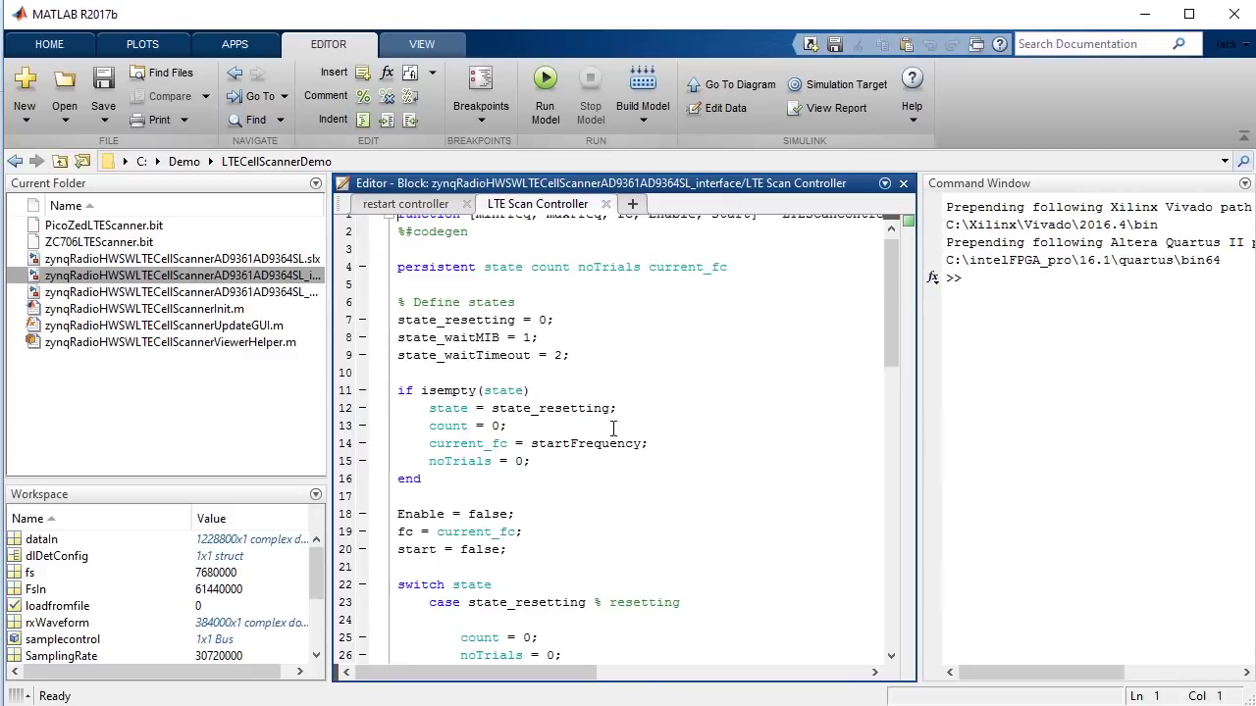
scroll(614, 429, down, 2)
scroll(599, 416, down, 1)
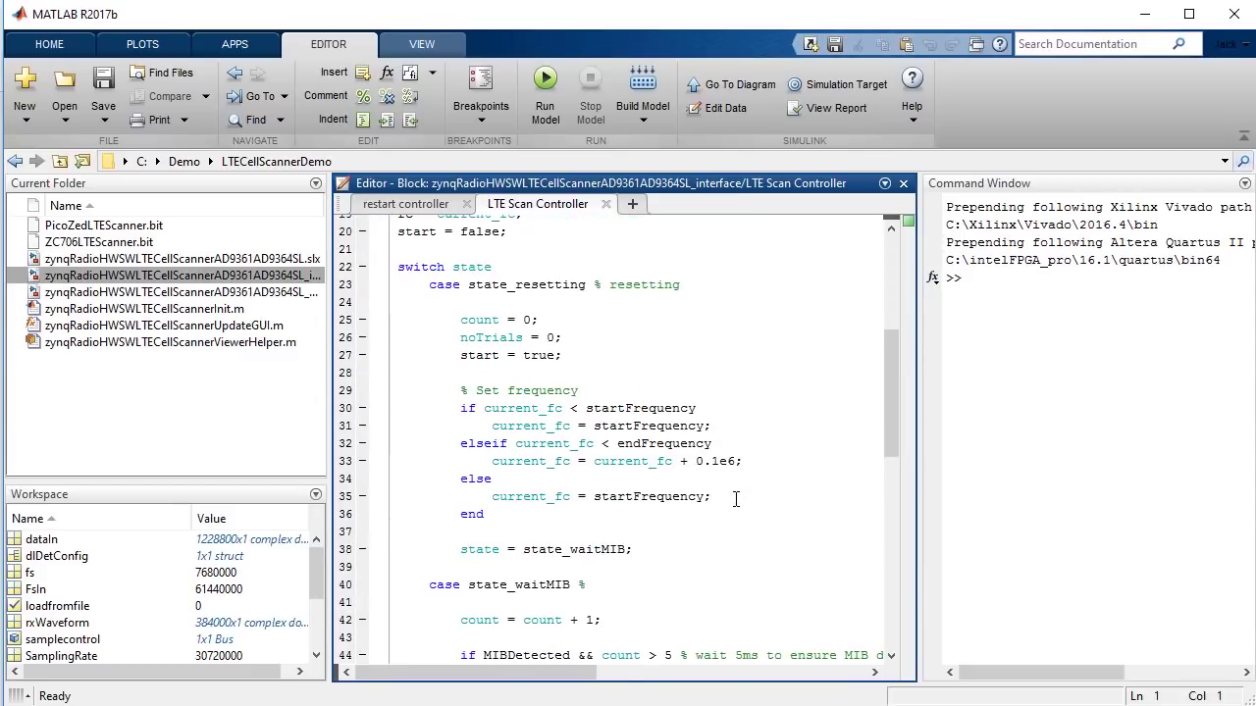
key(alt+Tab)
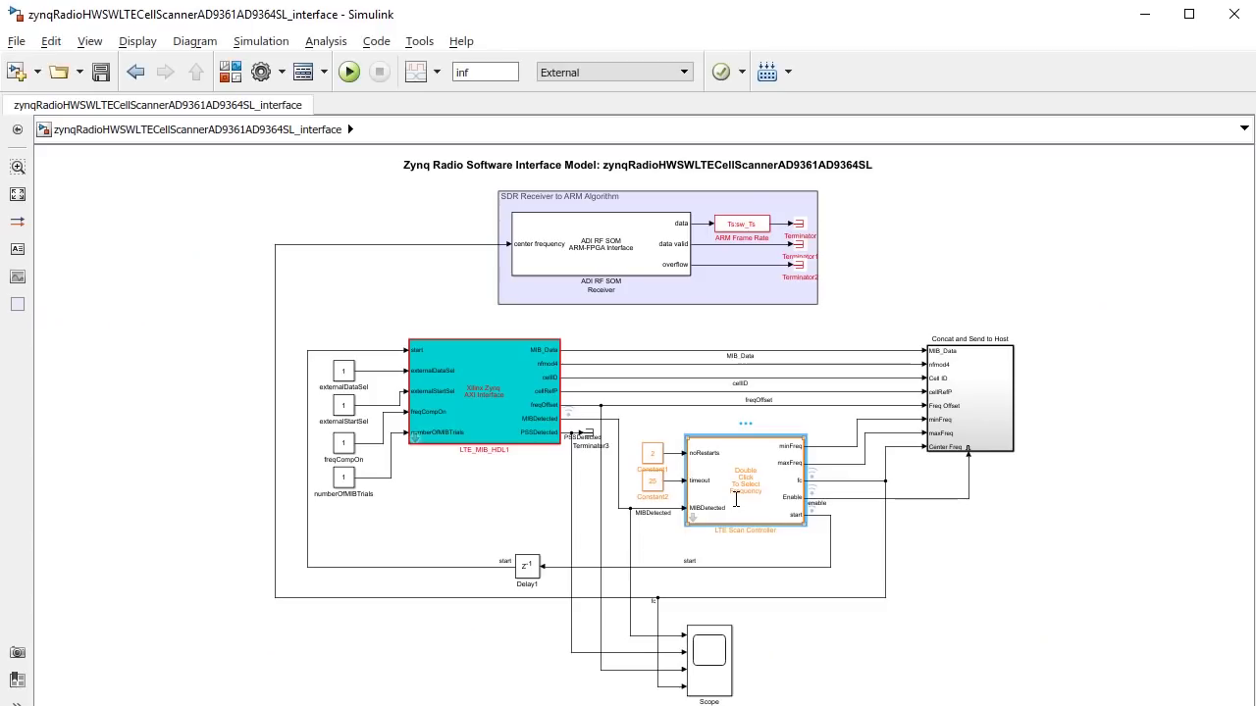
double_click(738, 508)
click(905, 481)
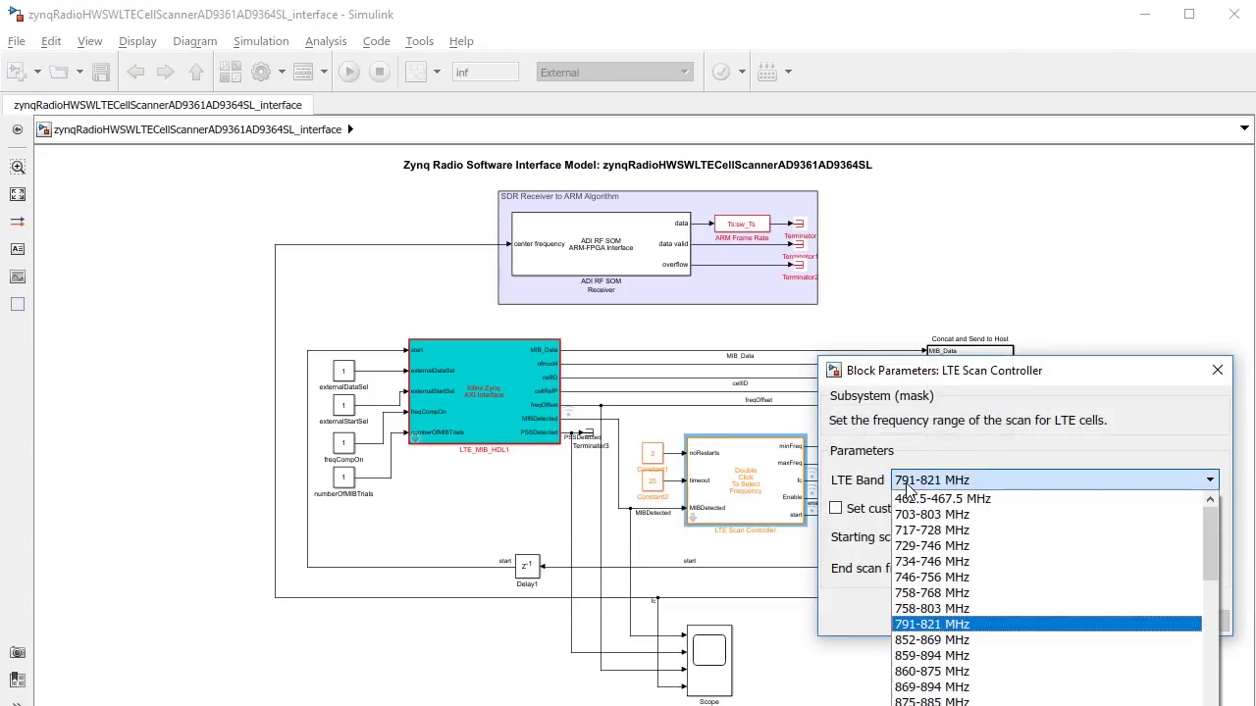
click(908, 485)
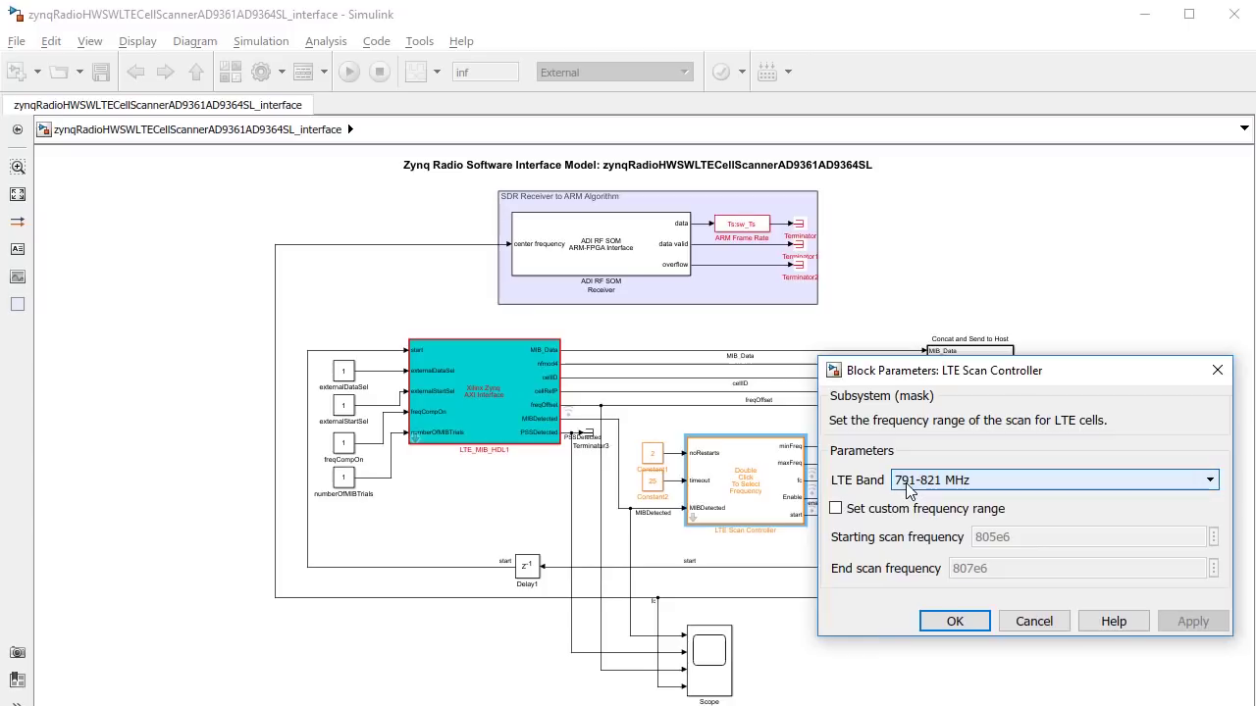
click(956, 621)
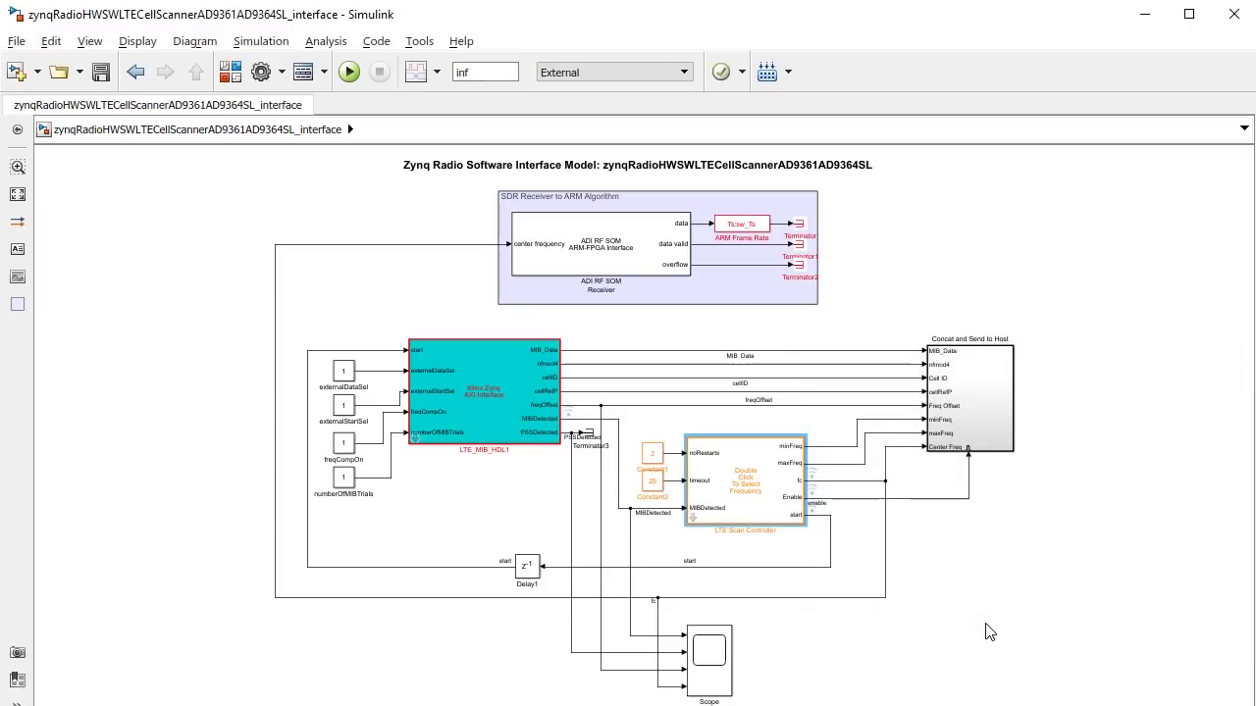
click(1025, 638)
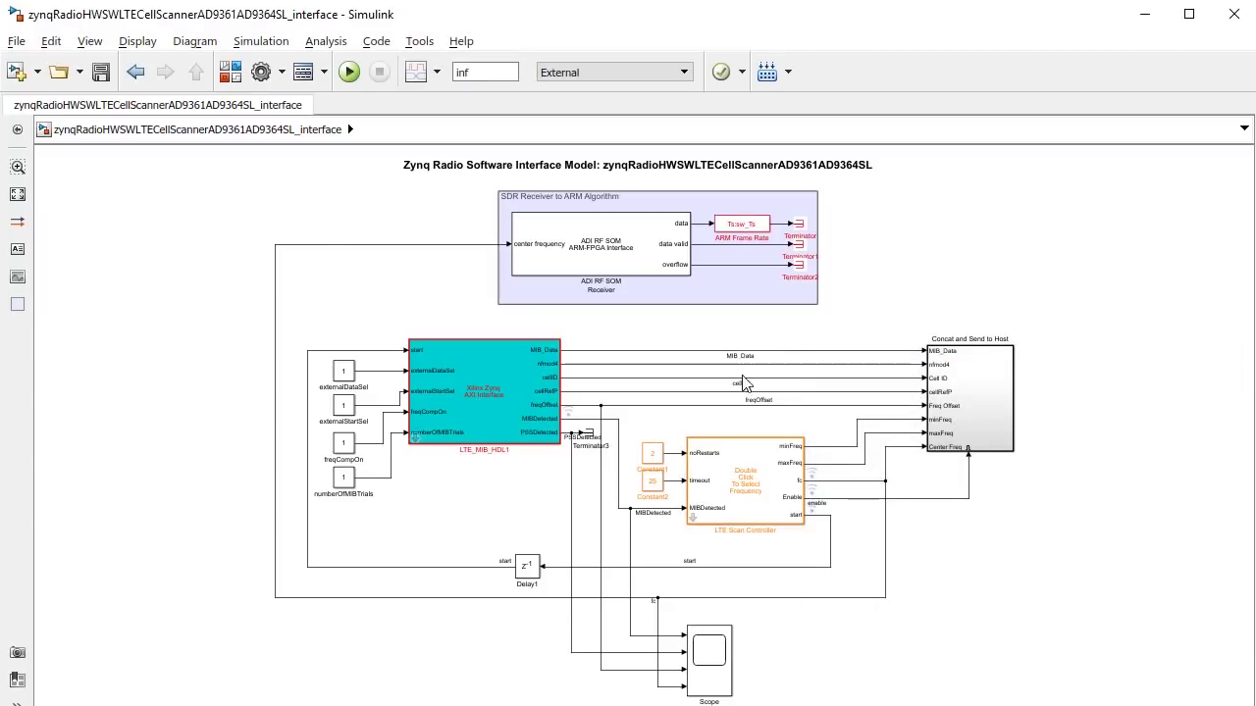
Step: Check Hardware Implementation settings: Linux OS, 800 MHz CPU clock, Ethernet external mode on port 17725
click(261, 71)
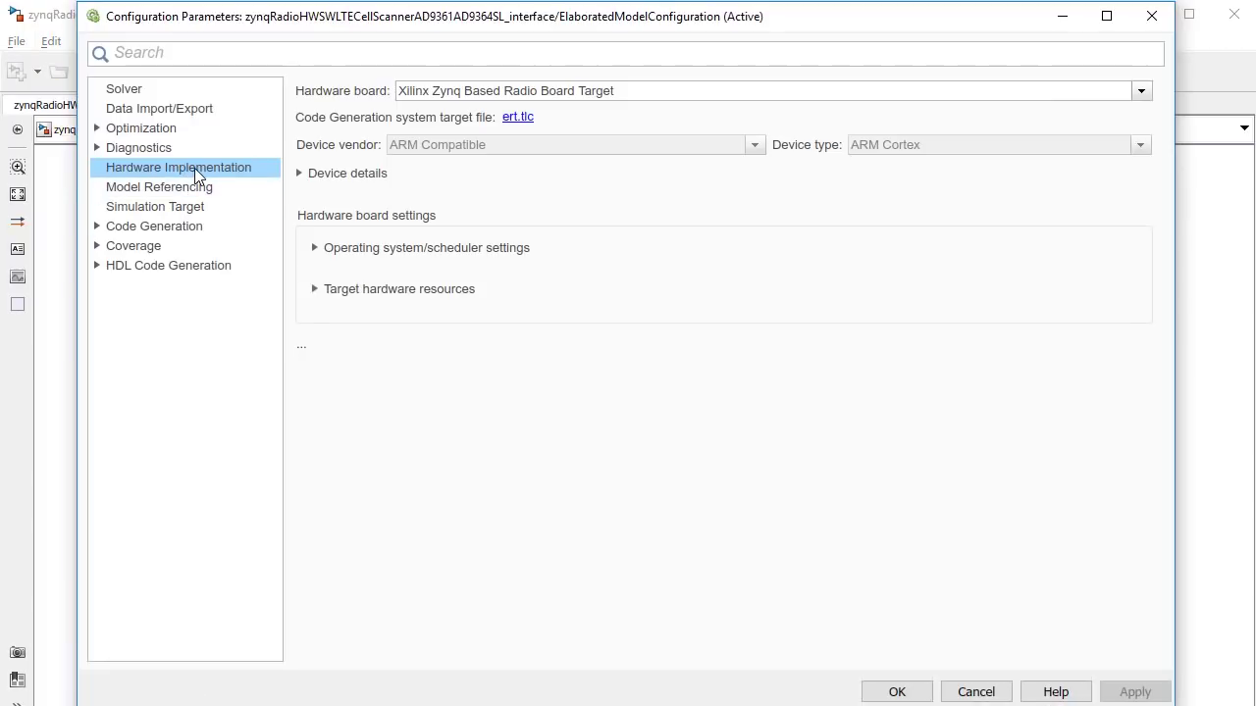
click(315, 251)
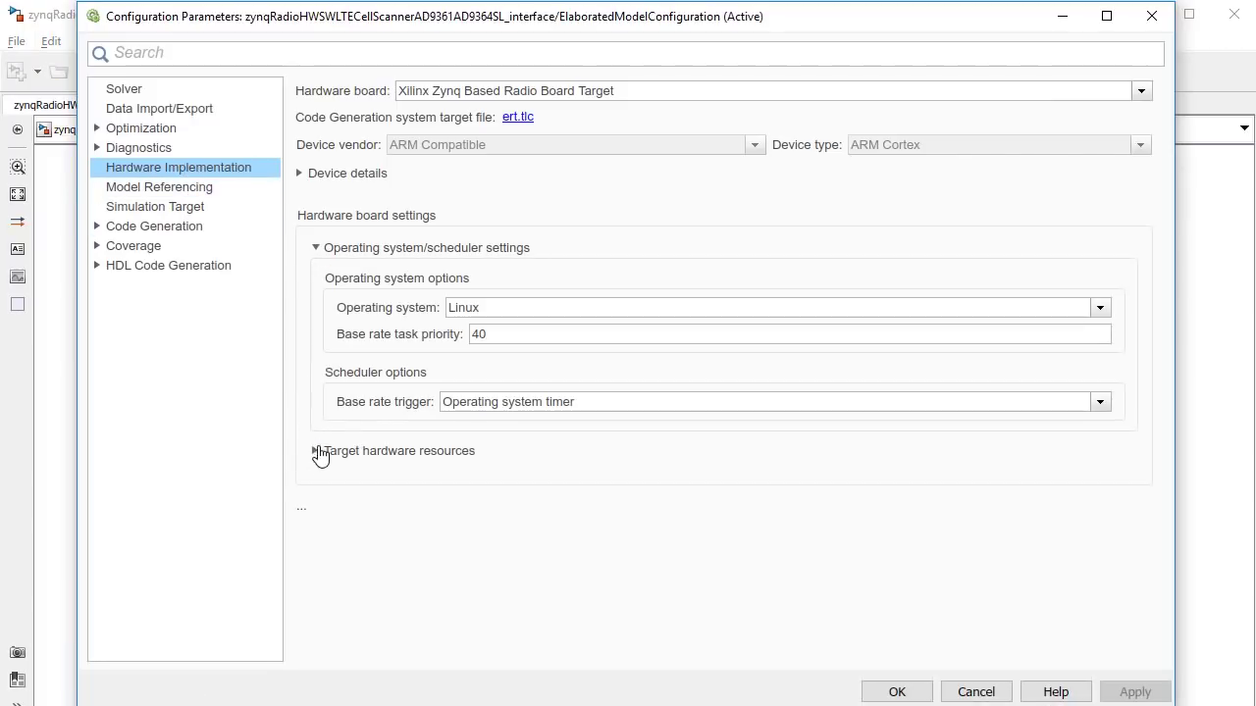
click(317, 453)
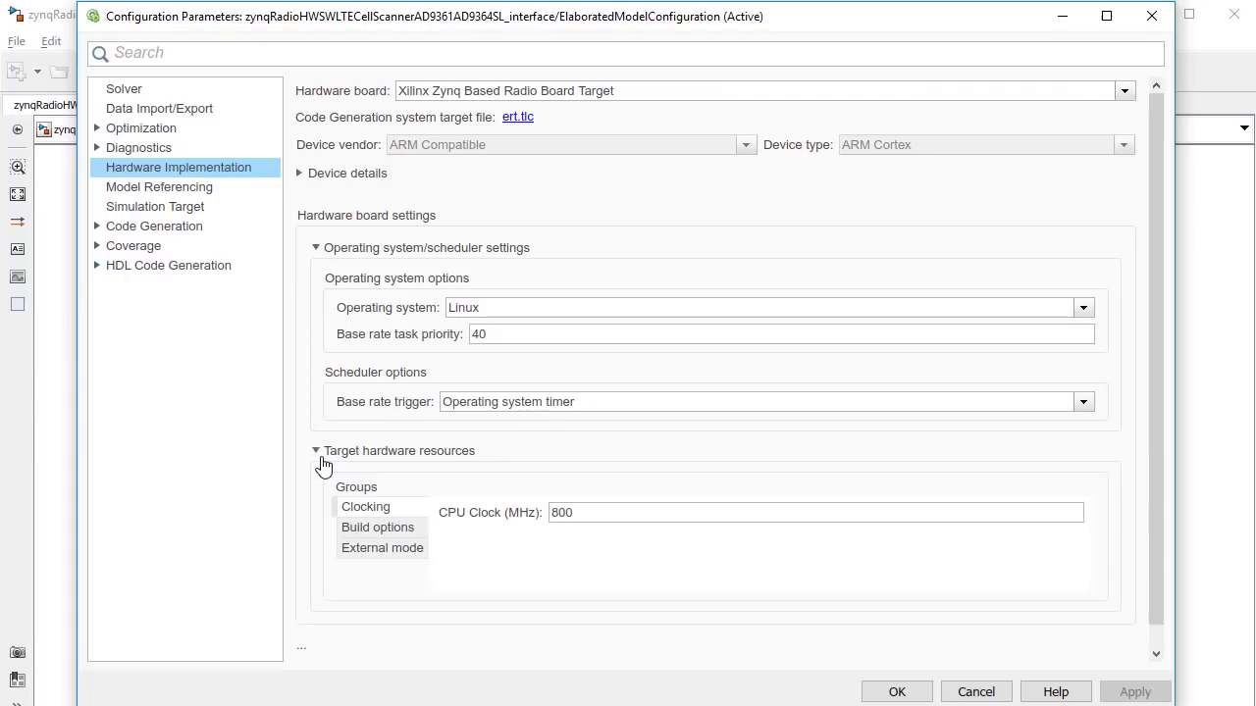
click(373, 549)
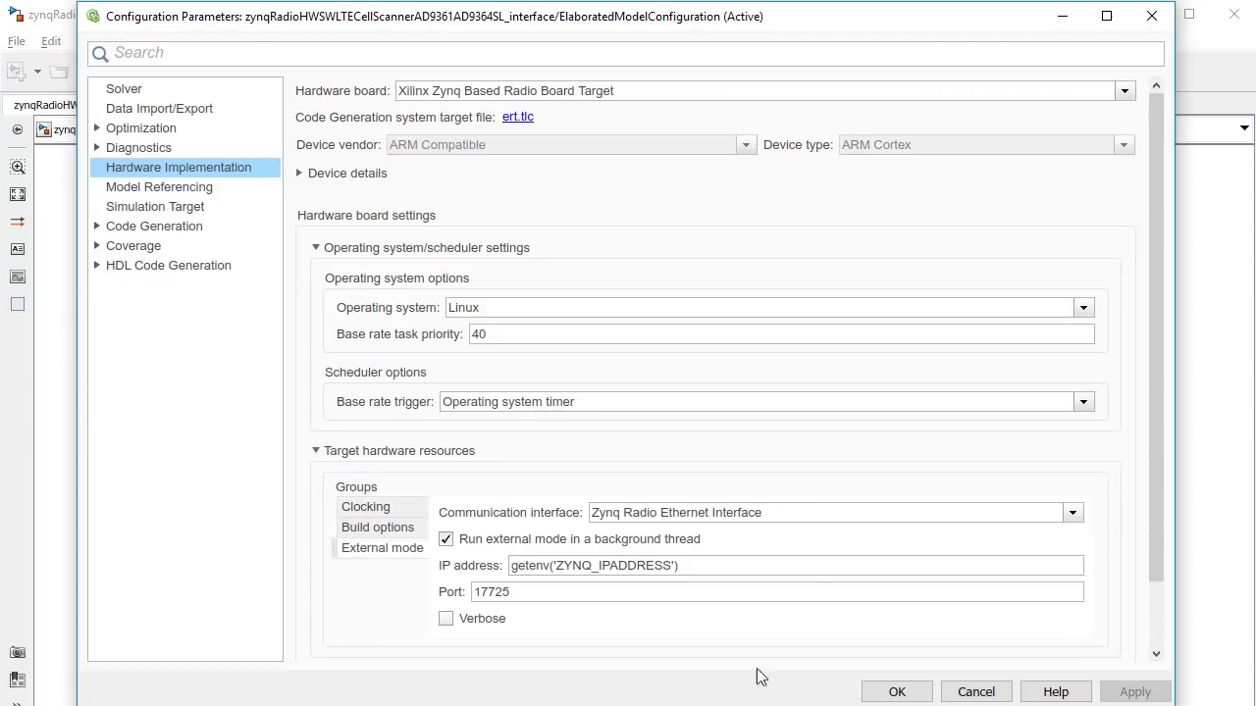
click(897, 692)
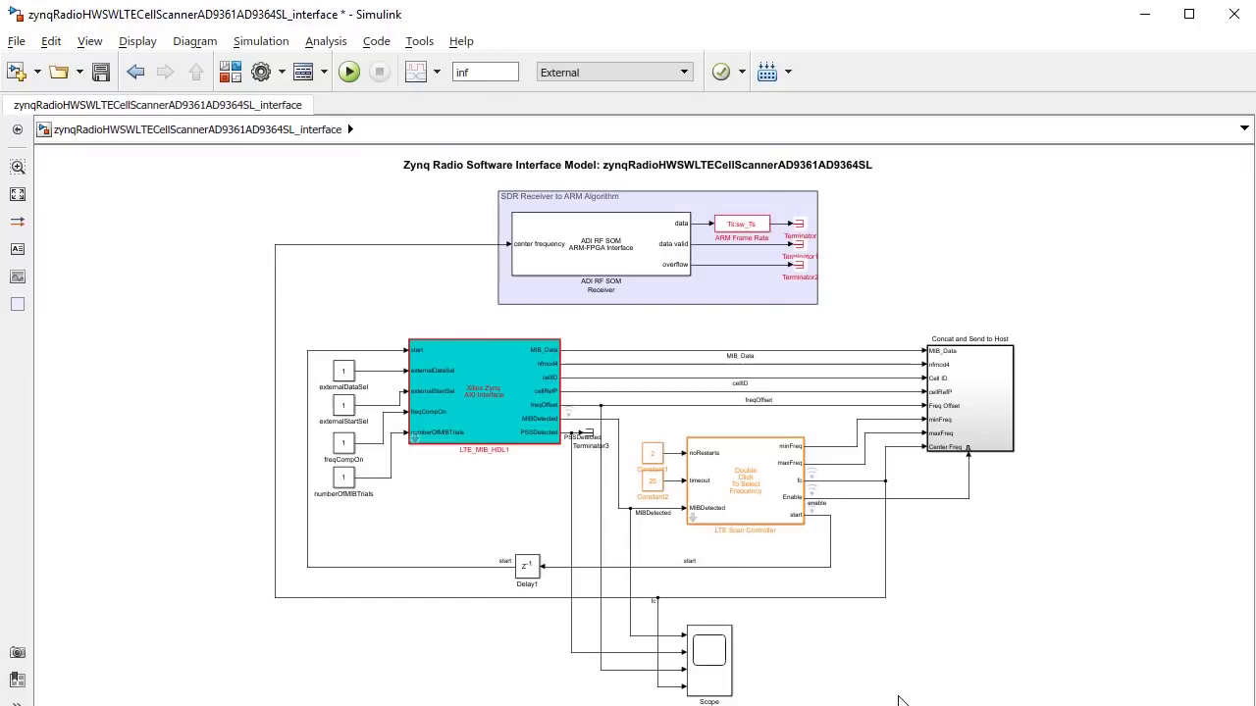
Step: Deploy the interface model to the Xilinx Zynq Based Radio Board Target and run it
click(772, 89)
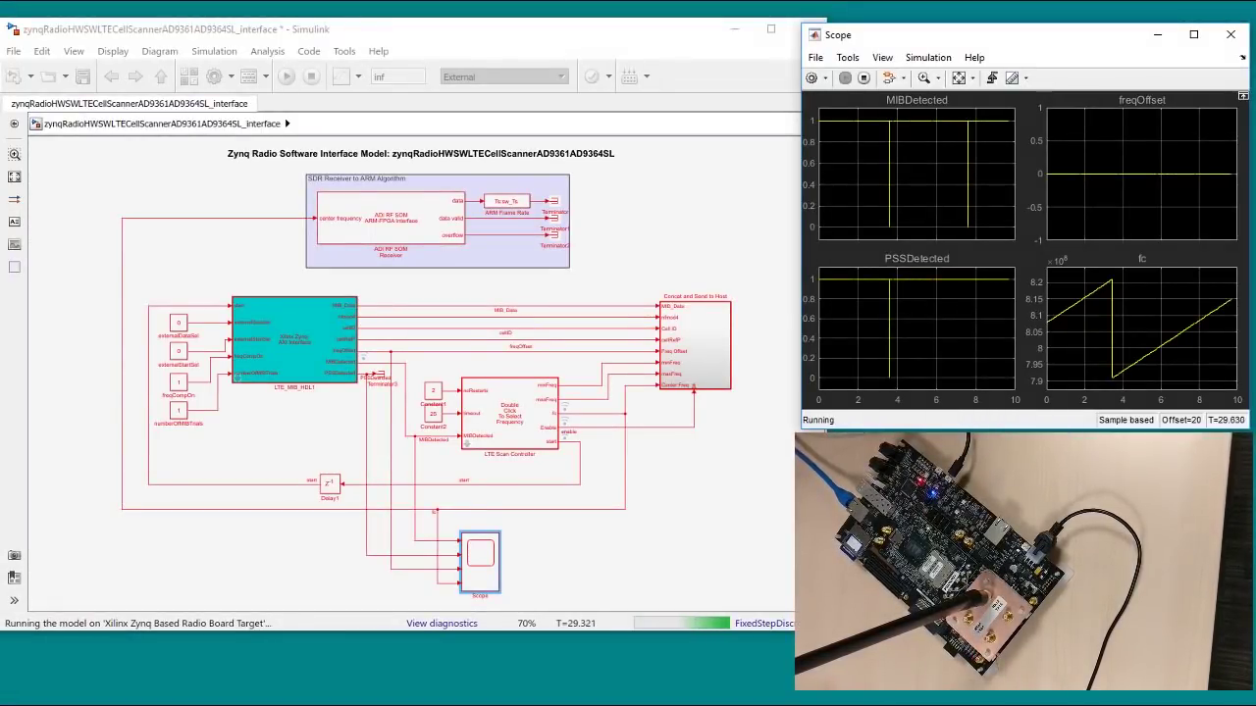
Step: Change the externalStartSel constant value to 1 to trigger the scan
double_click(179, 353)
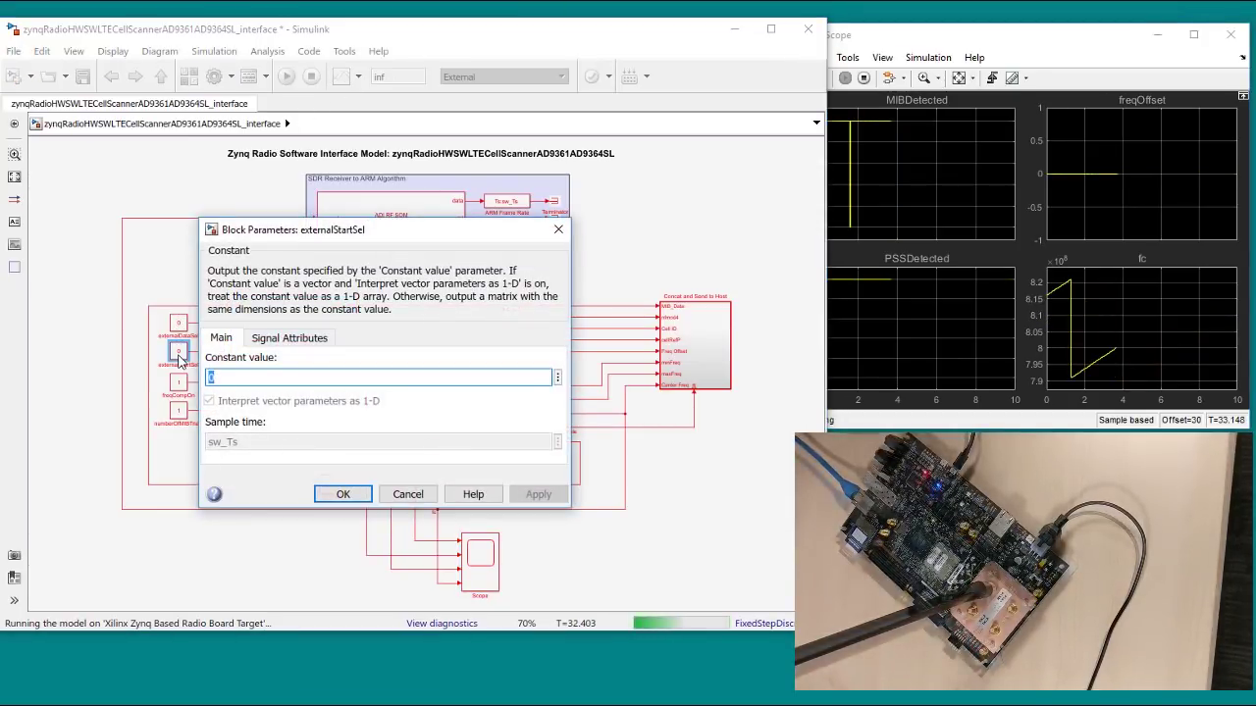
text(1)
click(340, 494)
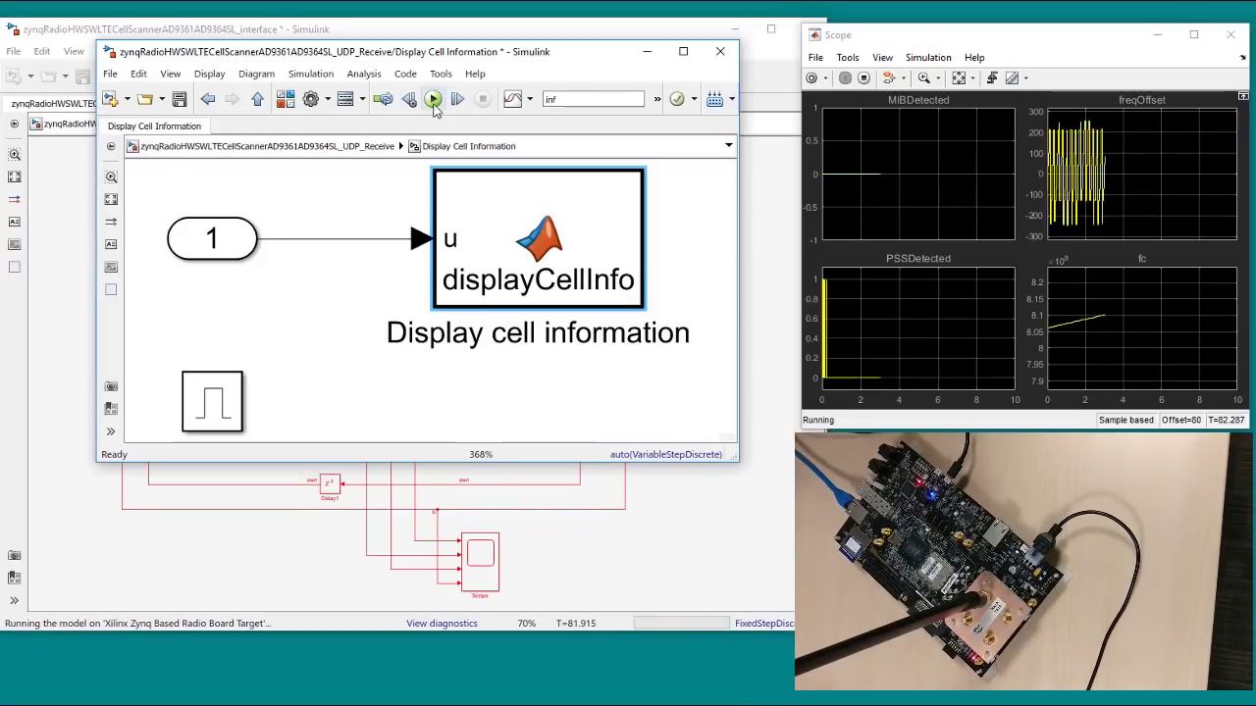
Step: Run the UDP_Receive model and bring the LTE MIB Logger showing Cell ID 401 at 816.0 MHz into view
click(433, 100)
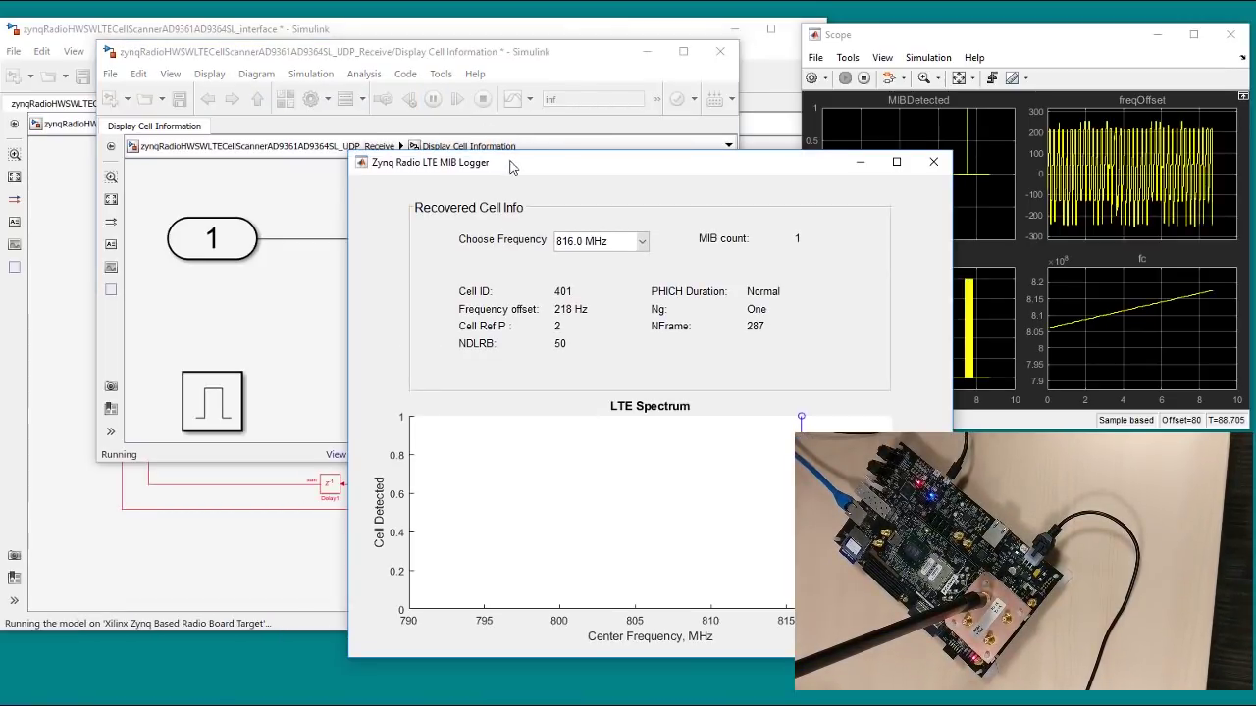
drag(510, 164, 276, 101)
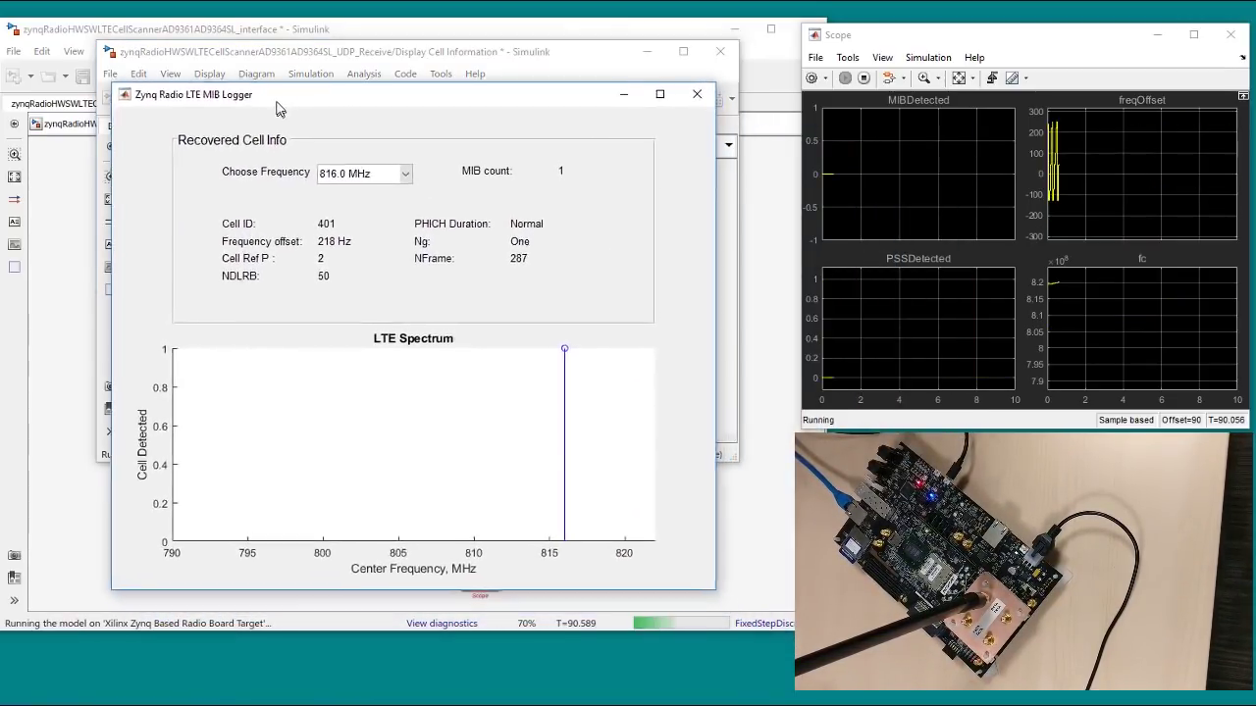